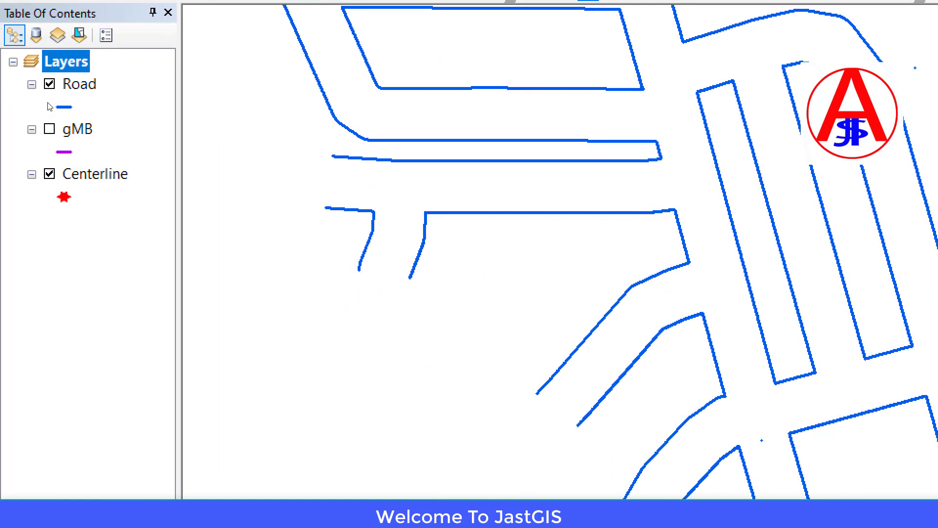
left_click_drag(14, 72, 120, 106)
left_click_drag(6, 151, 161, 205)
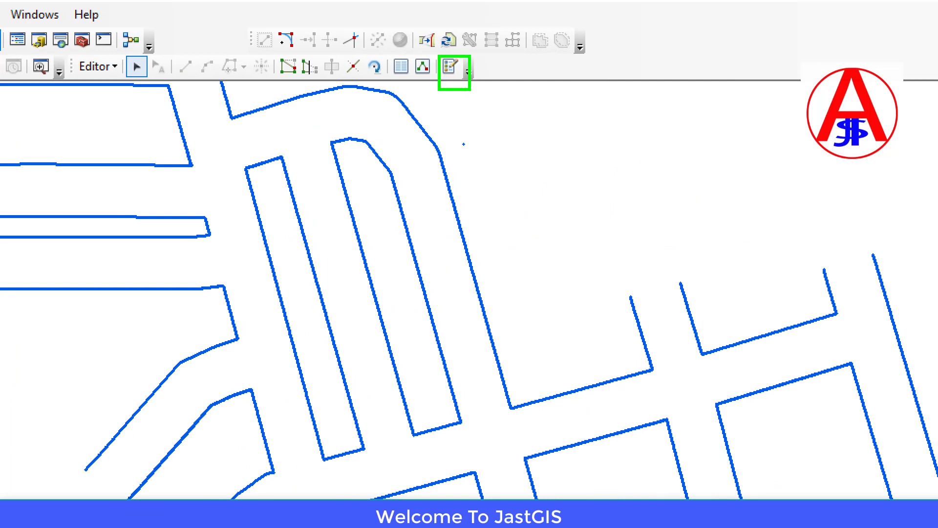
- Open the Create Features window and keep it pinned open beside the map
left_click(450, 67)
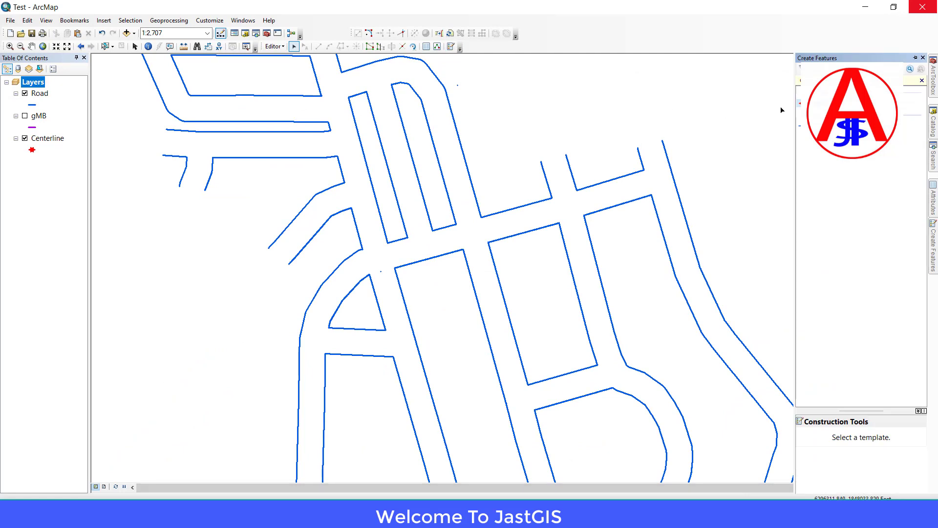
left_click(915, 57)
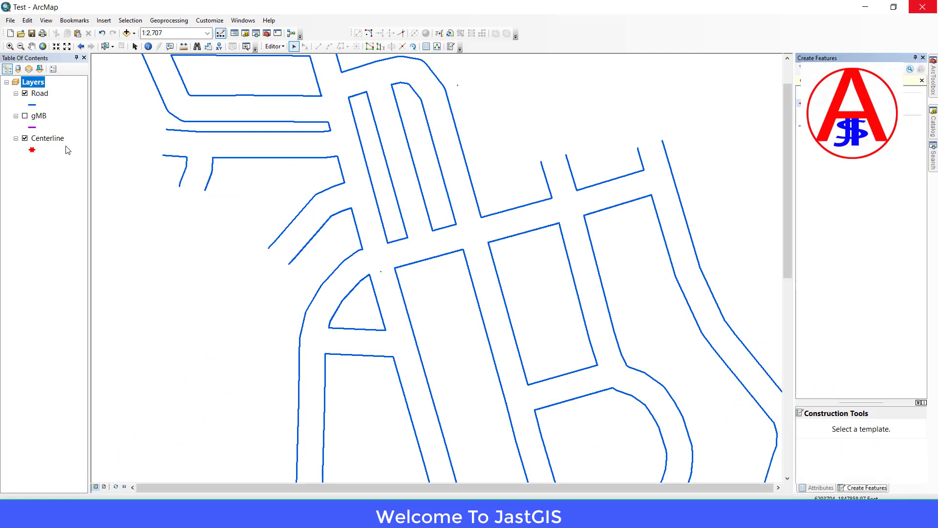
left_click(24, 115)
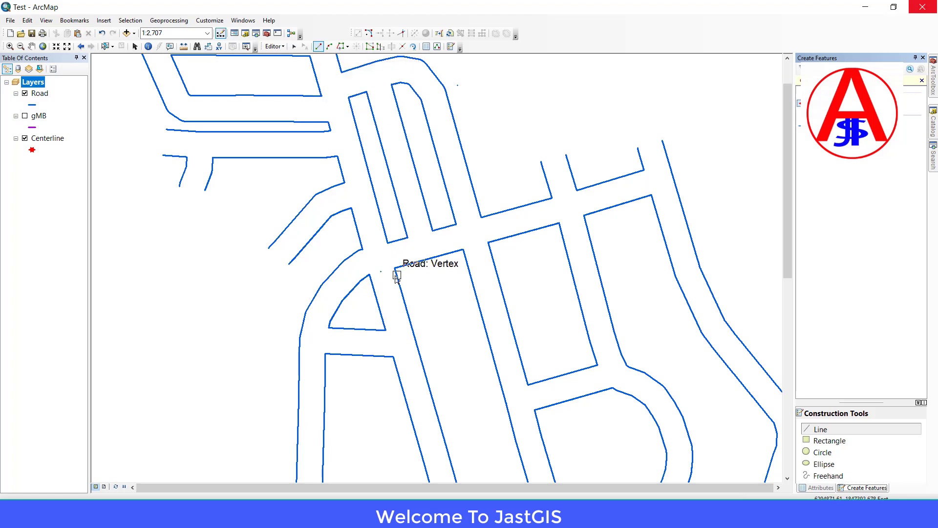
- Draw a straight Centerline feature by eye along the cross street, west of the central junction
scroll(397, 269, "down", 2)
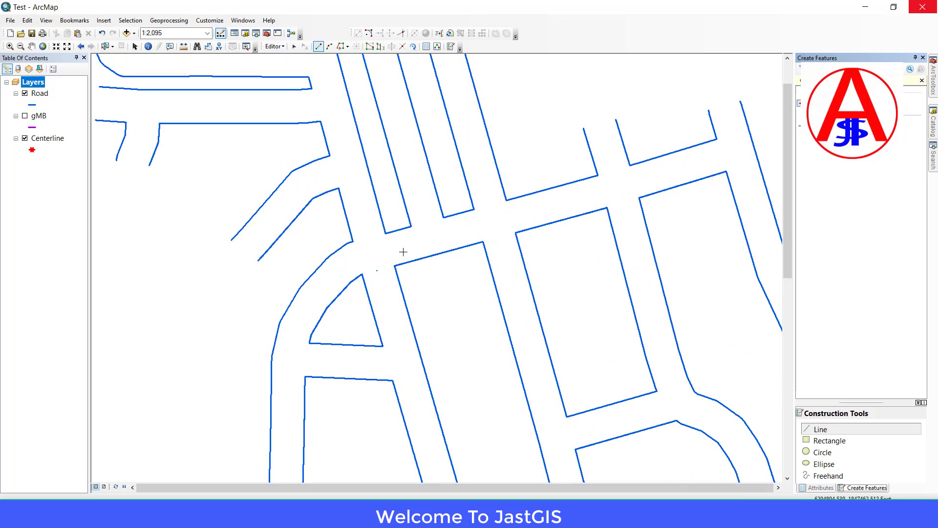
scroll(398, 248, "down", 2)
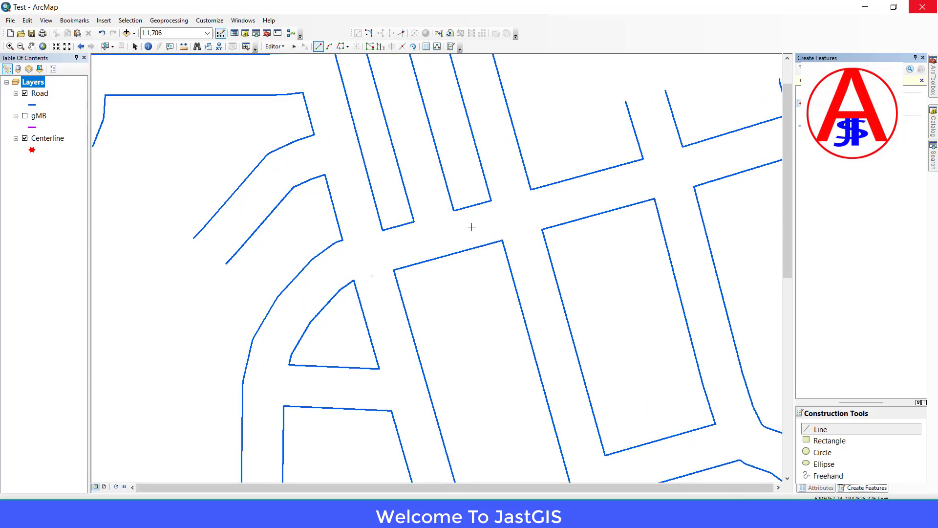
left_click(388, 249)
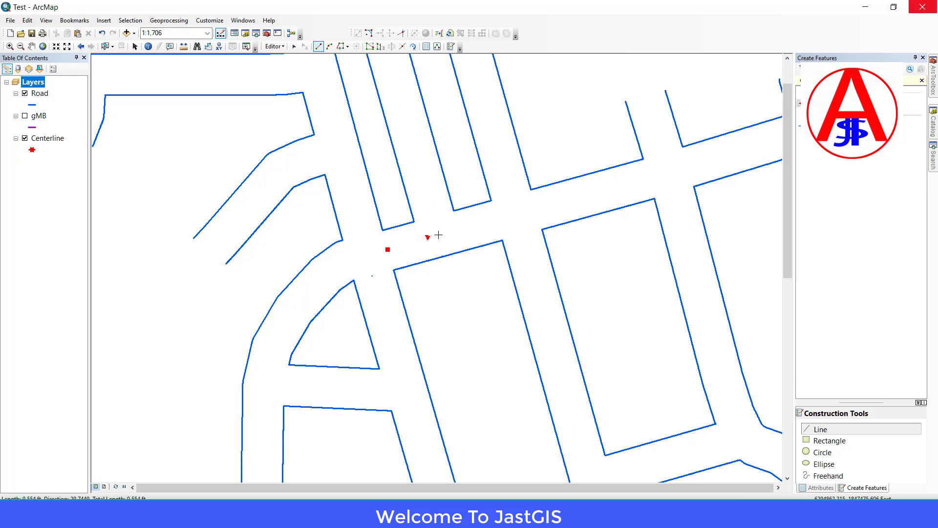
left_click(495, 221)
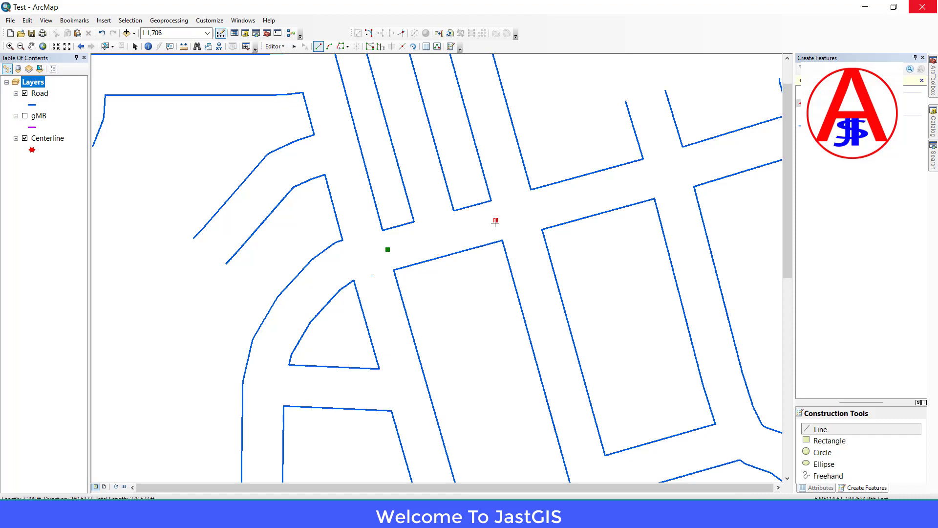
double_click(495, 221)
- Draw two more centerlines by eye, one along the cross street east of the junction and one down the street south of it
left_click(540, 207)
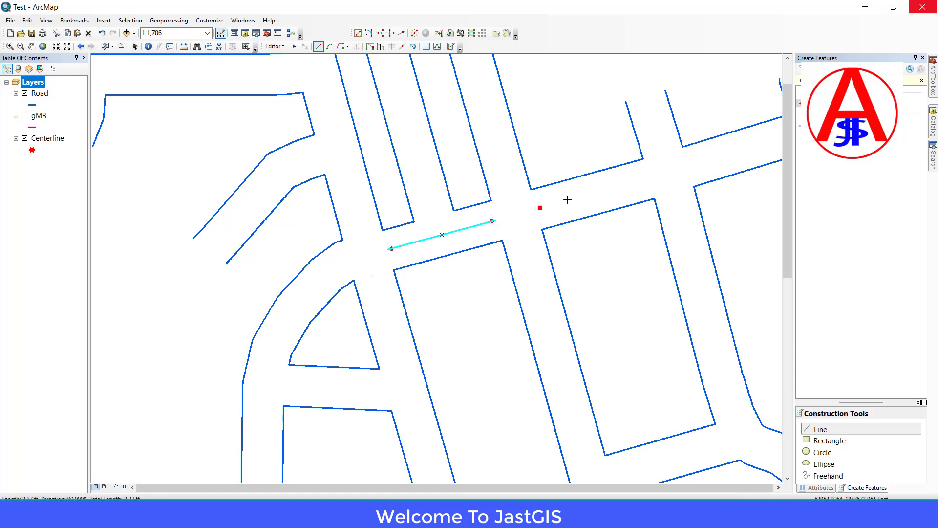
left_click(648, 178)
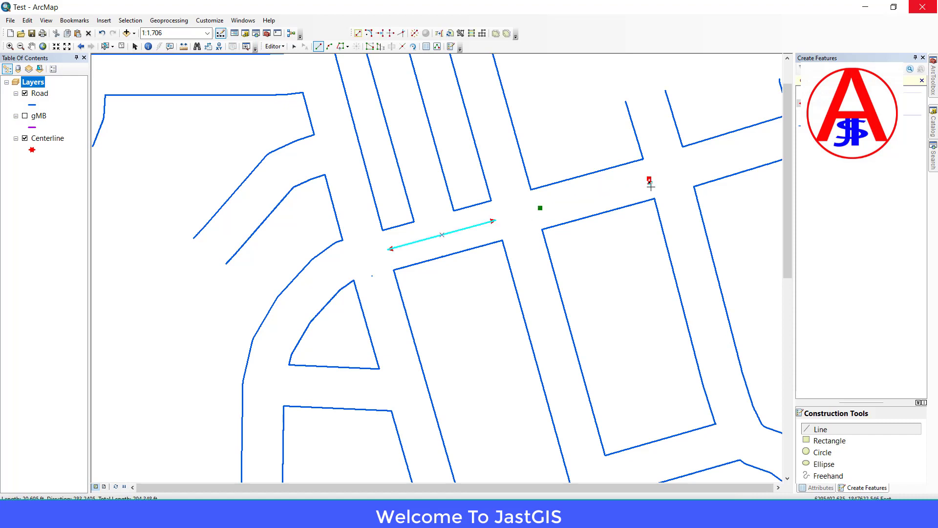
double_click(649, 178)
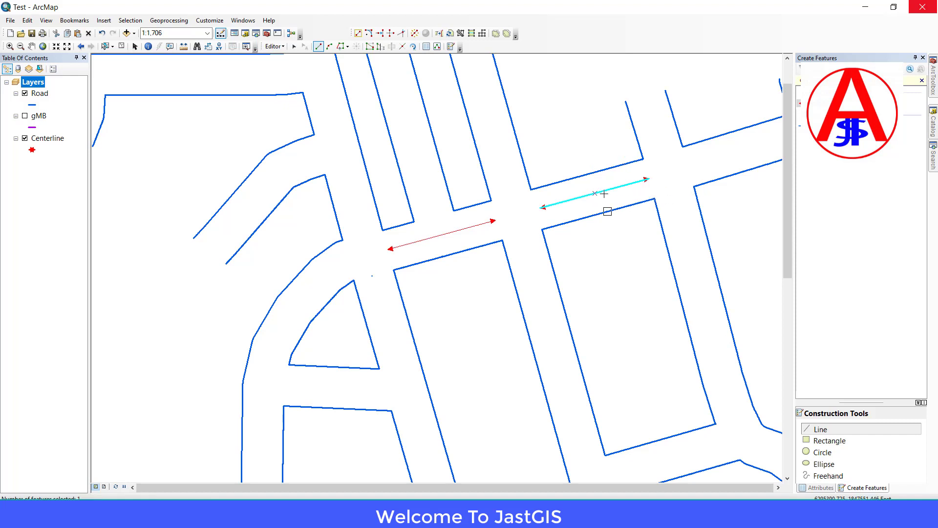
left_click(520, 236)
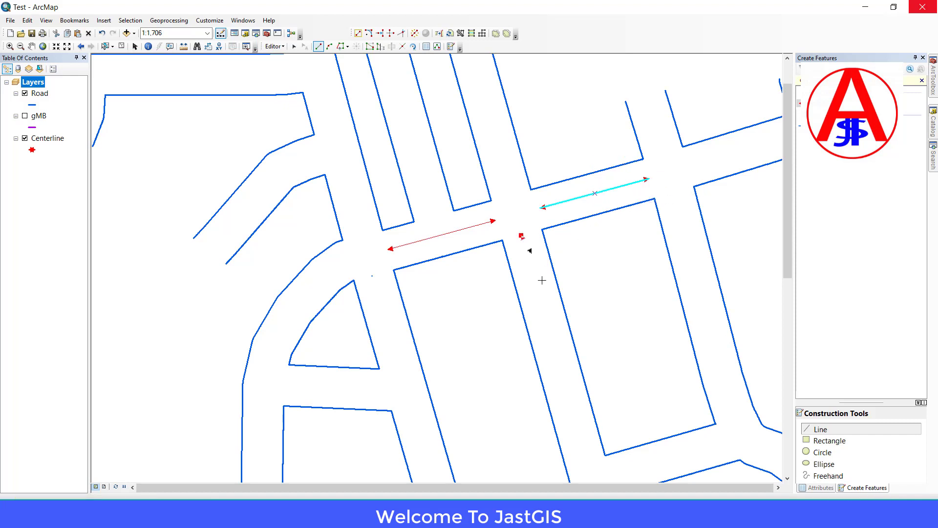
left_click(584, 460)
double_click(584, 460)
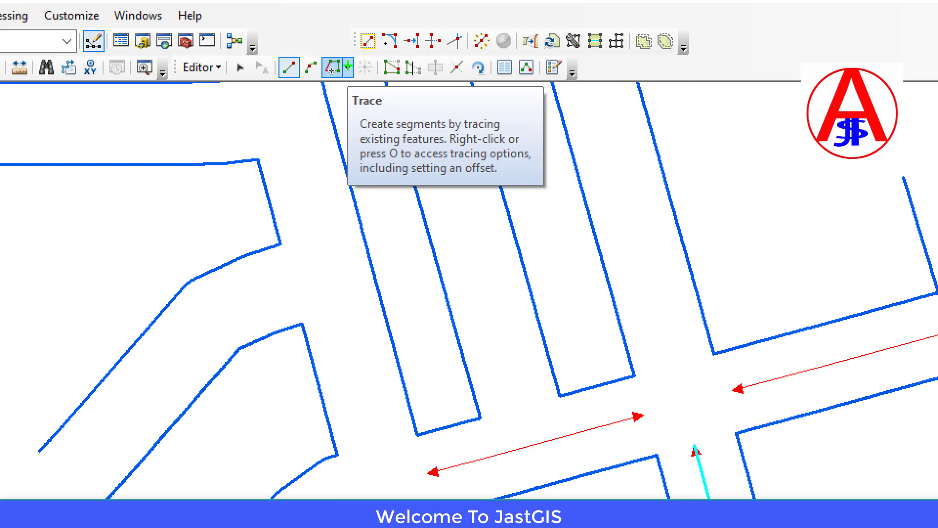
- Draw a centerline along the street north of the junction with the Midpoint tool, placing each end midway between opposite road edge vertices
left_click_drag(350, 64, 353, 106)
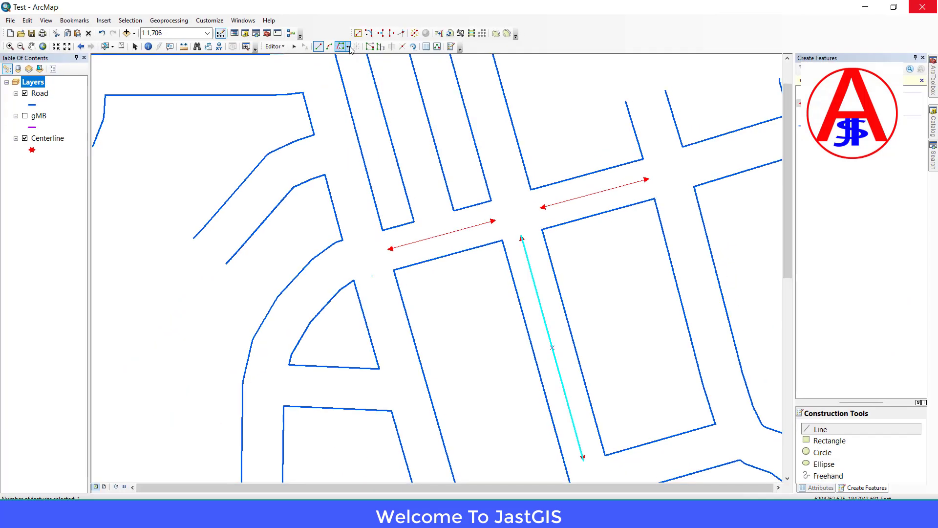
left_click(348, 46)
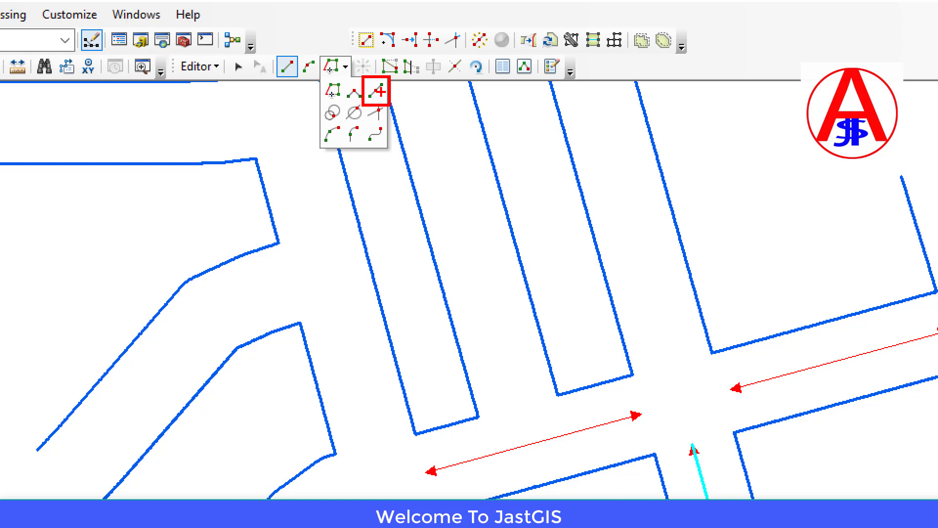
left_click(376, 91)
left_click(349, 72)
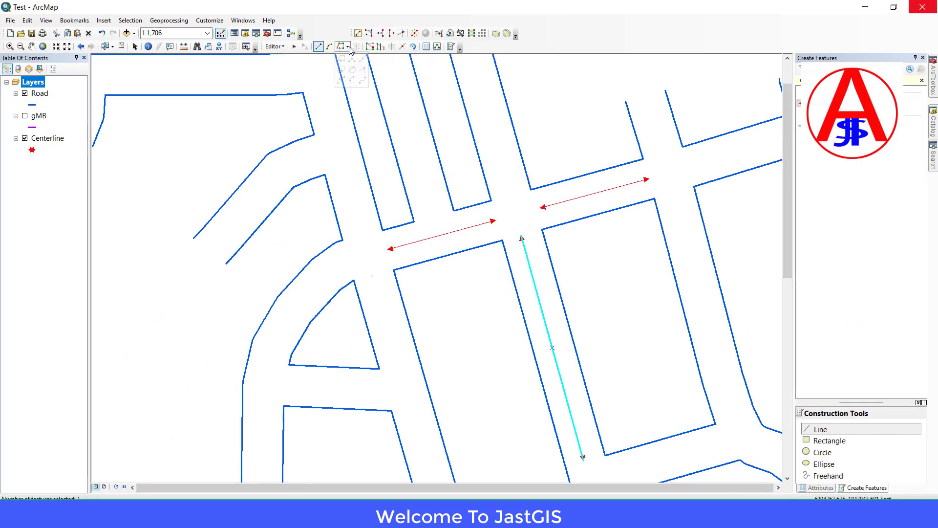
left_click(362, 59)
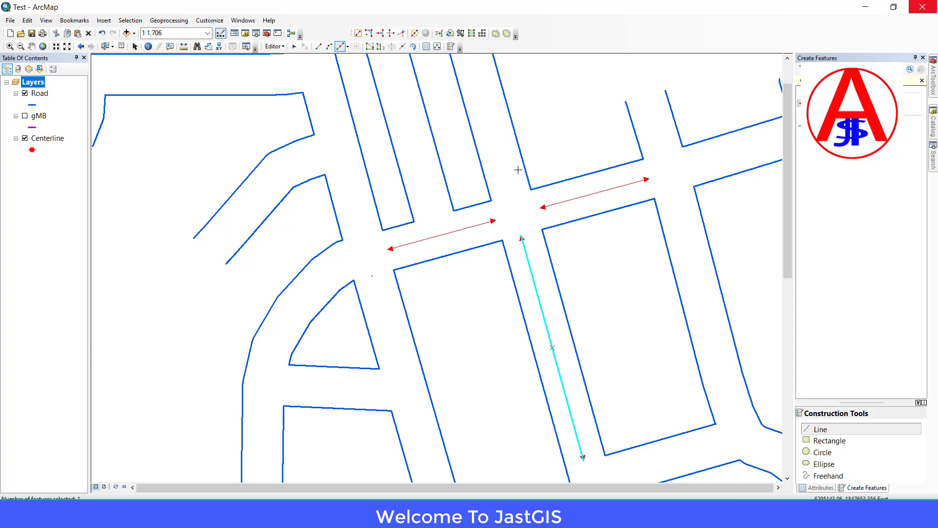
left_click(491, 200)
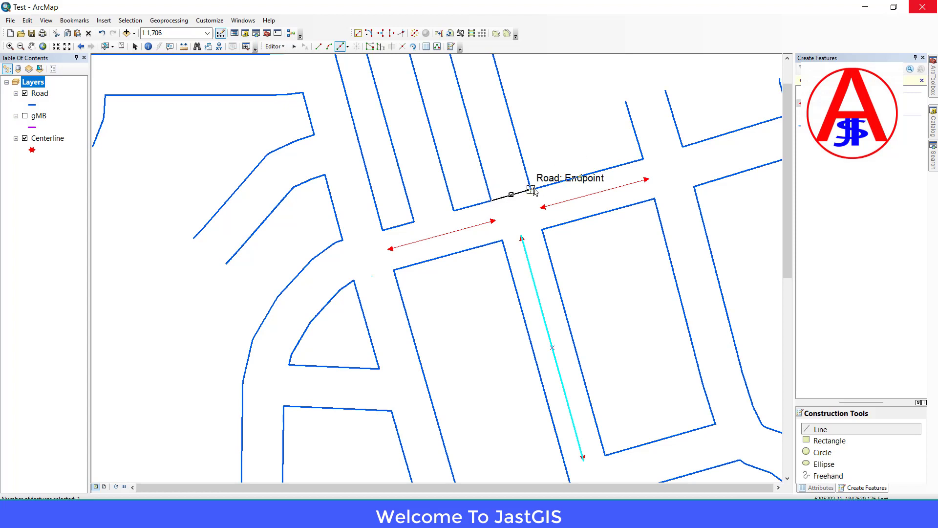
left_click(530, 189)
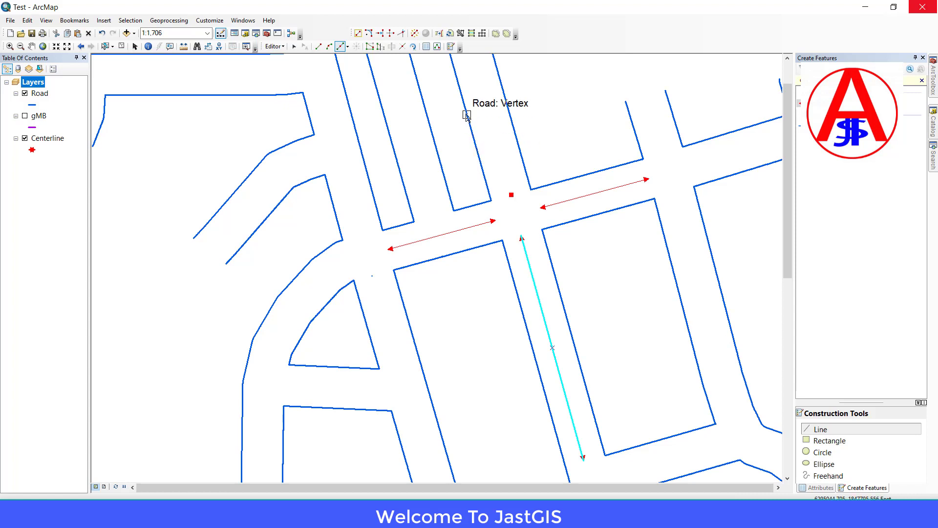
left_click(506, 100)
left_click_drag(556, 218, 585, 400)
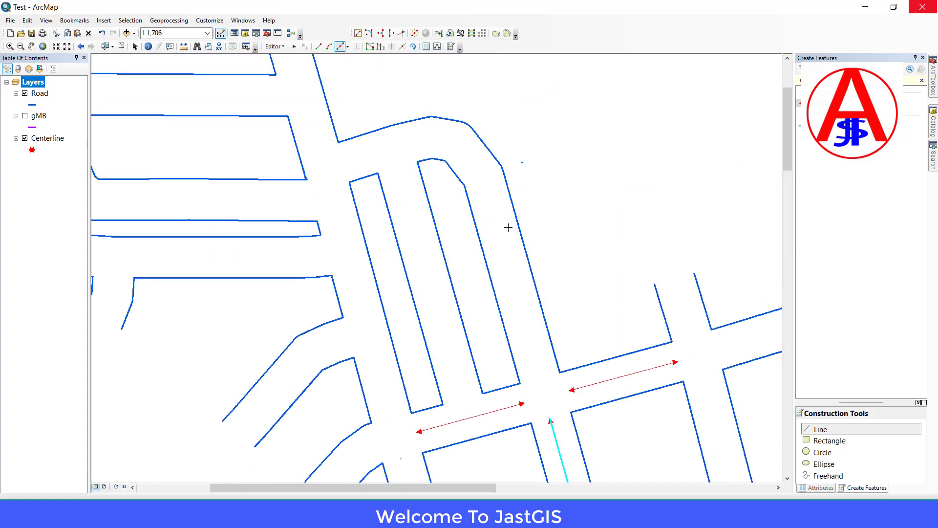
left_click(506, 181)
key("F2")
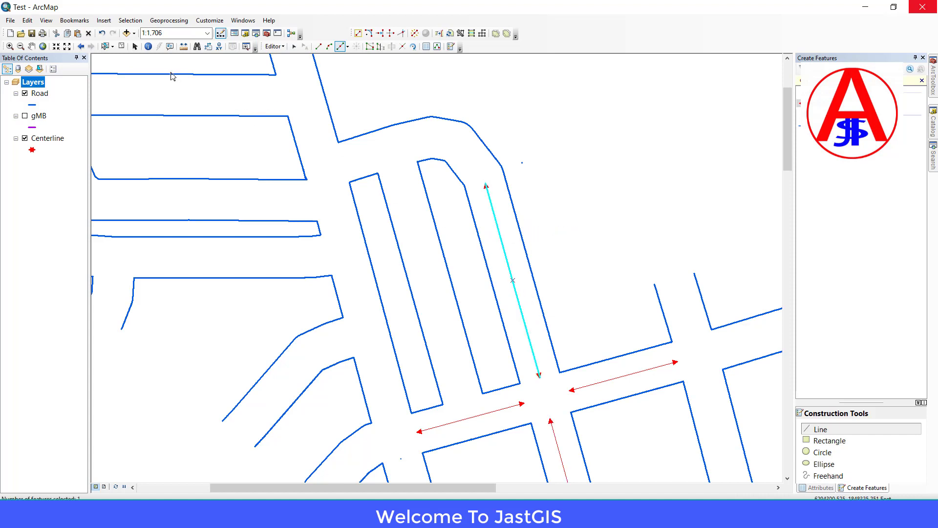
- Measure the distance from the road edge vertex to the upper endpoint of the centerline north of the junction
left_click(295, 48)
left_click(515, 241)
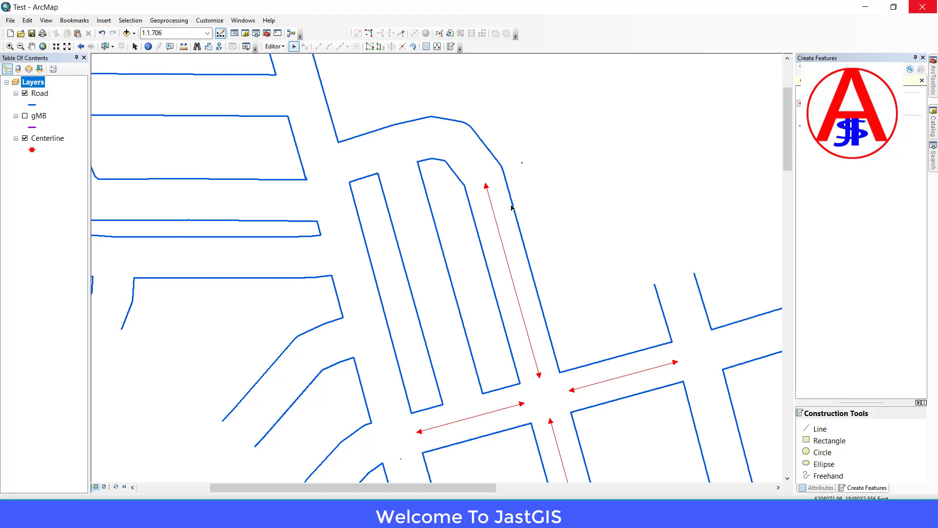
left_click(184, 45)
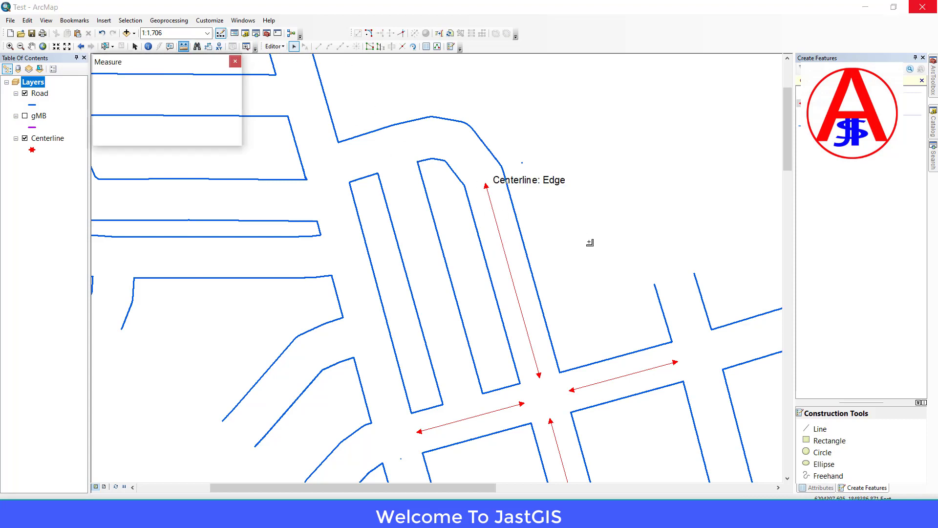
left_click(466, 186)
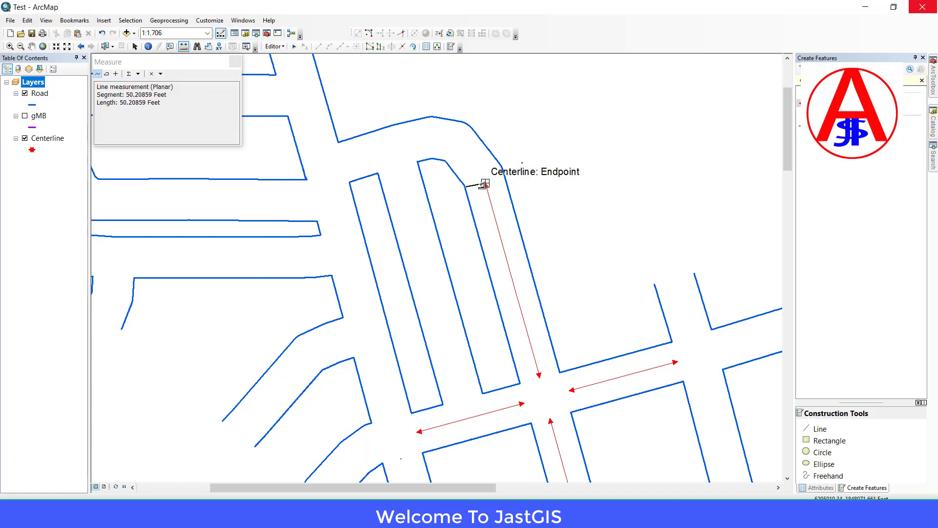
double_click(489, 188)
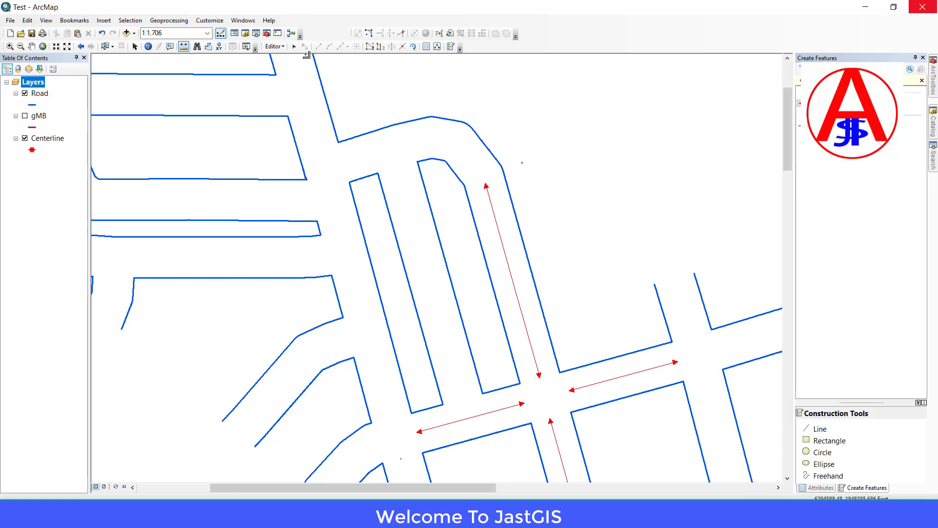
- Delete all the centerlines drawn around the central junction
left_click(293, 47)
left_click(539, 379)
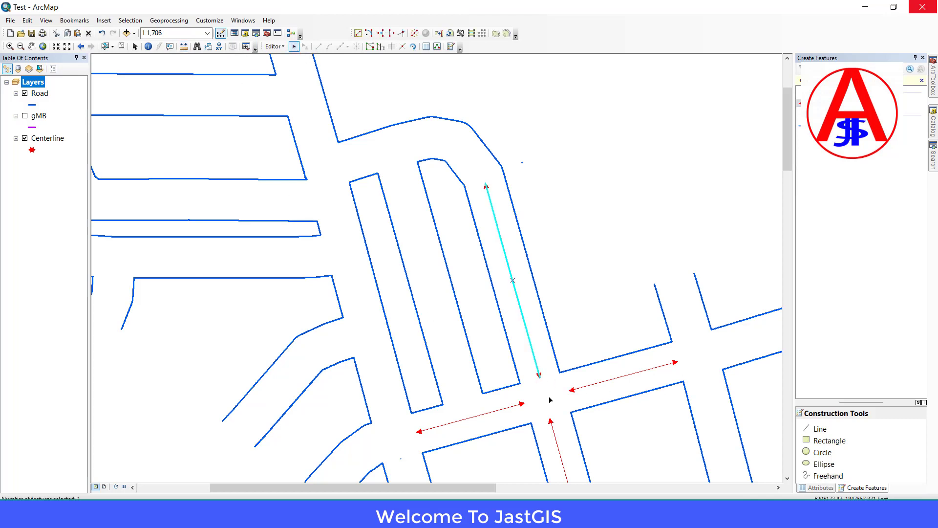
key("Delete")
left_click(581, 389)
key("Delete")
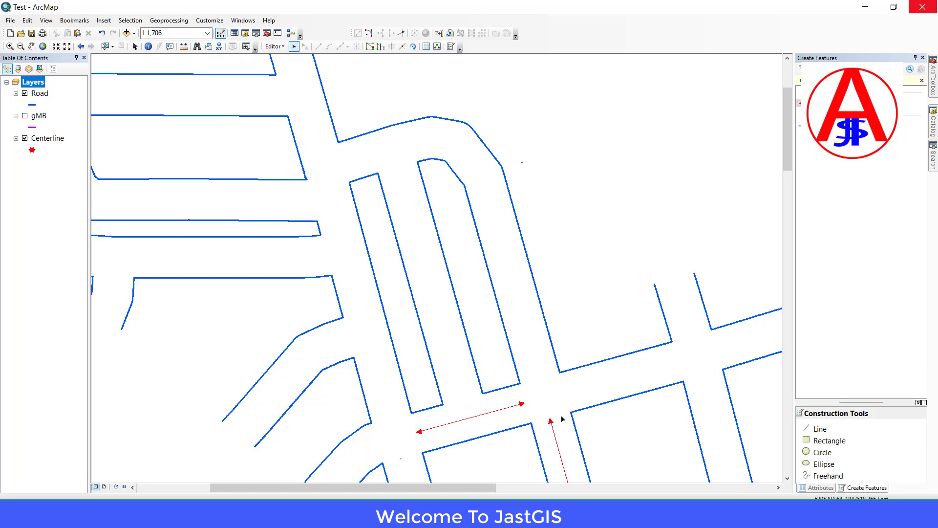
left_click(525, 403)
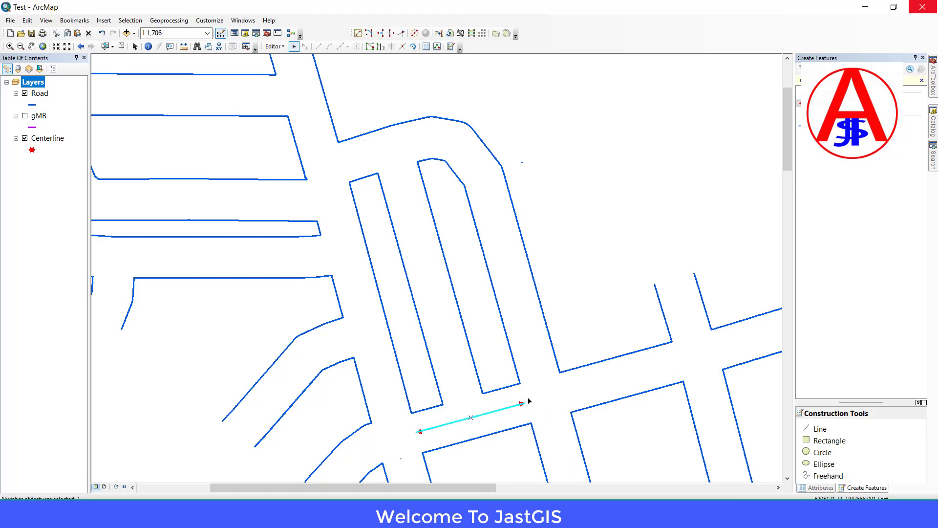
key("Delete")
- Activate the Centerline line template with the Trace construction method for the streets at the central junction
left_click_drag(520, 376, 444, 178)
scroll(425, 199, "up", 3)
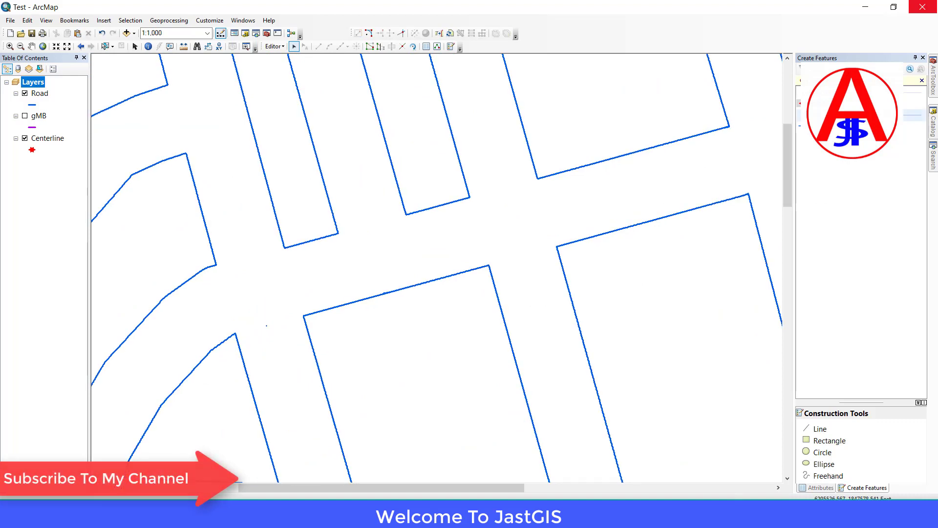
left_click(837, 104)
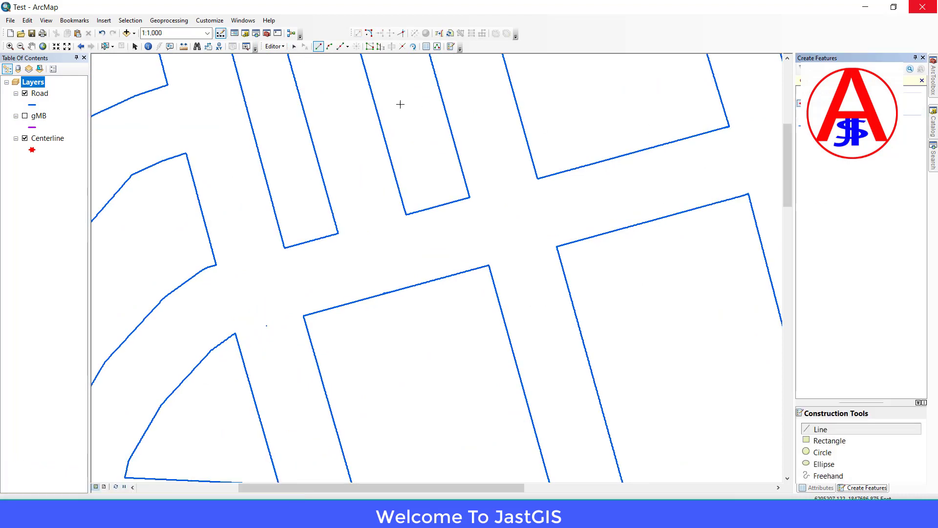
left_click(348, 47)
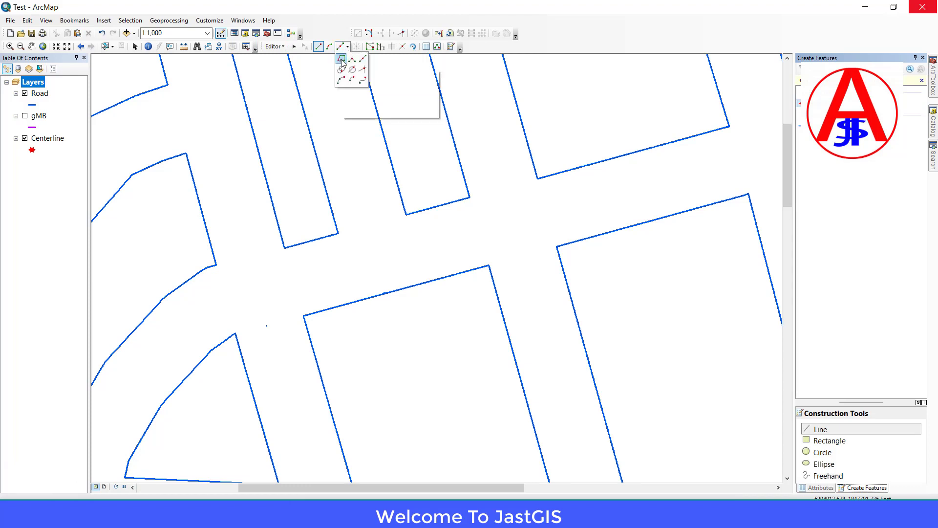
left_click(341, 59)
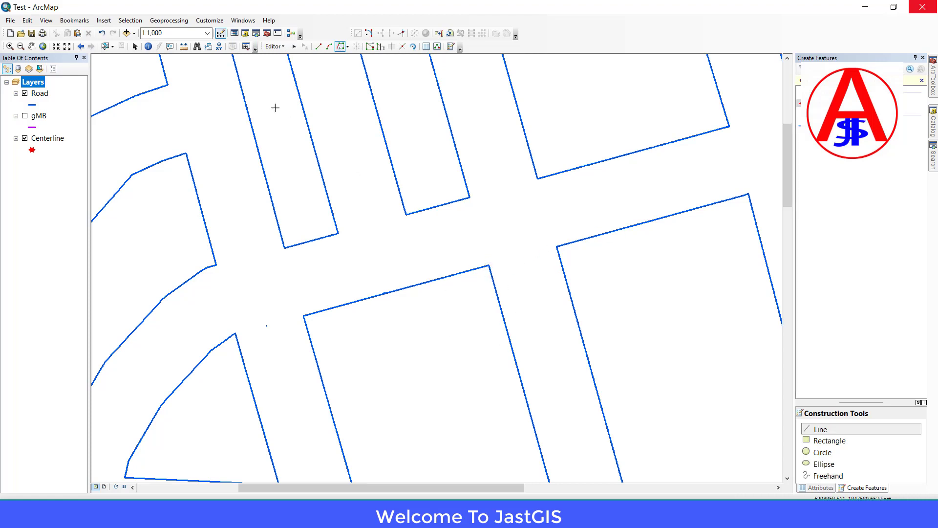
- Measure the width of the street south of the central junction between its two facing road edge corner vertices
left_click(184, 46)
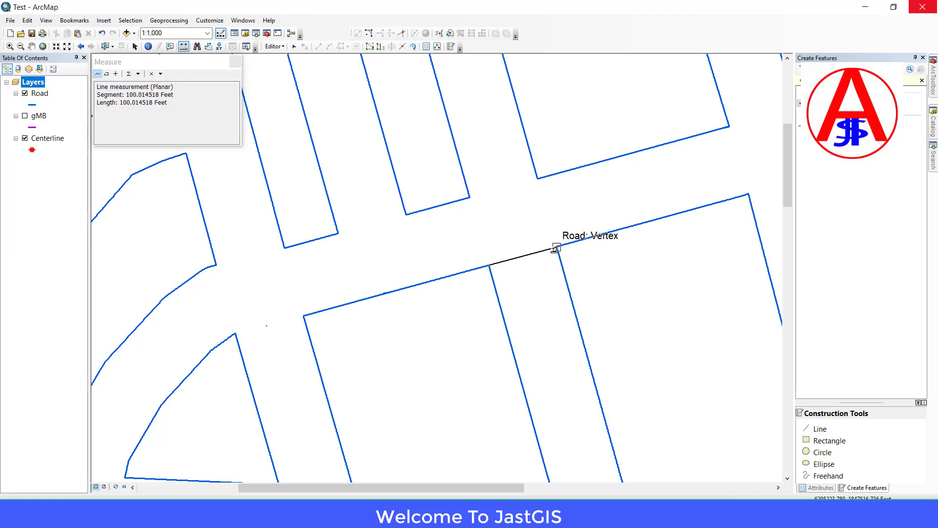
double_click(556, 248)
left_click(186, 154)
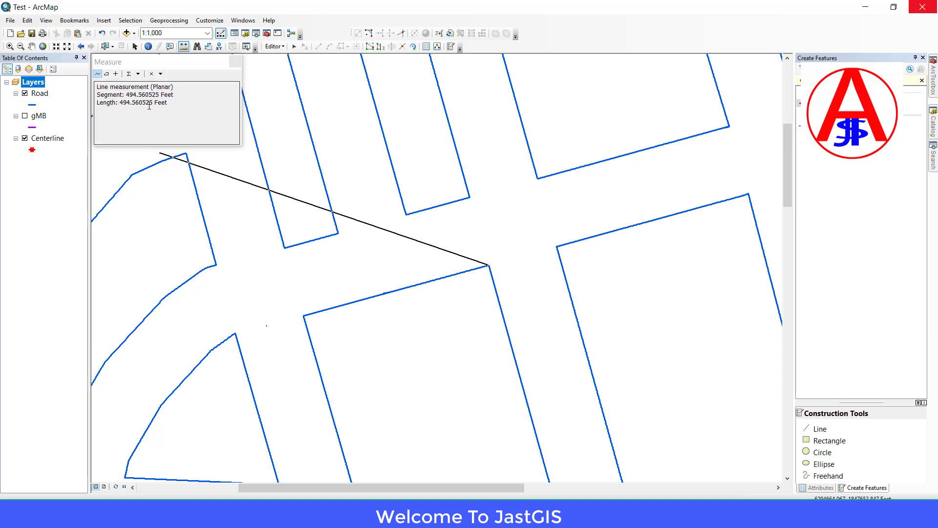
double_click(490, 265)
left_click(490, 266)
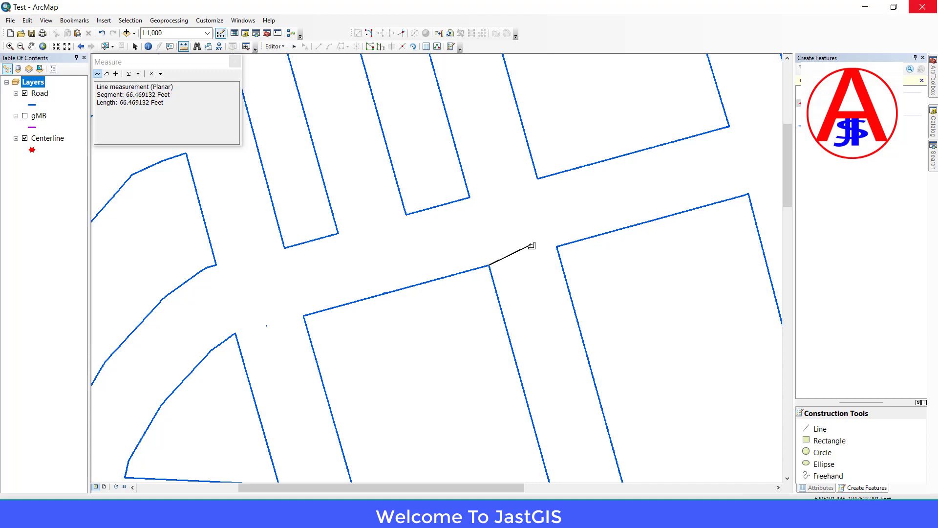
- Set the Trace offset to 50 for the new centerline, half the road width
left_click(295, 46)
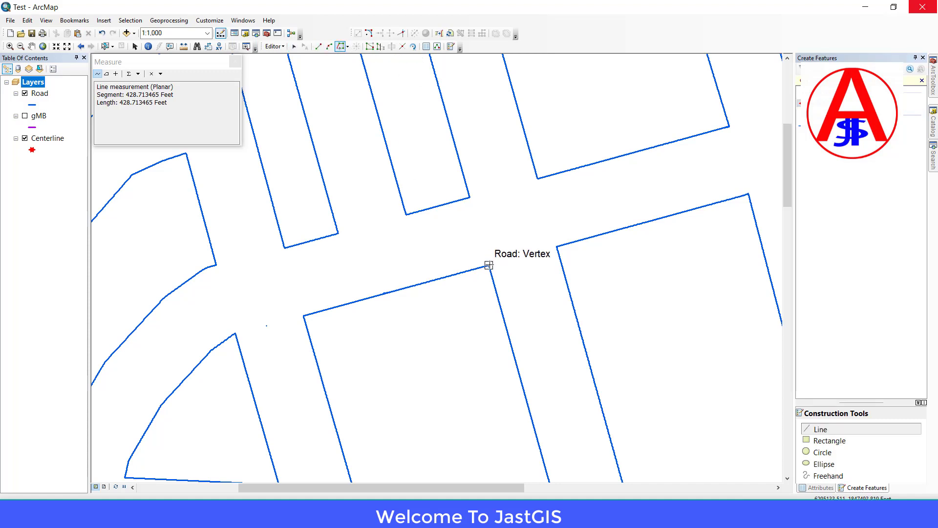
left_click(490, 265)
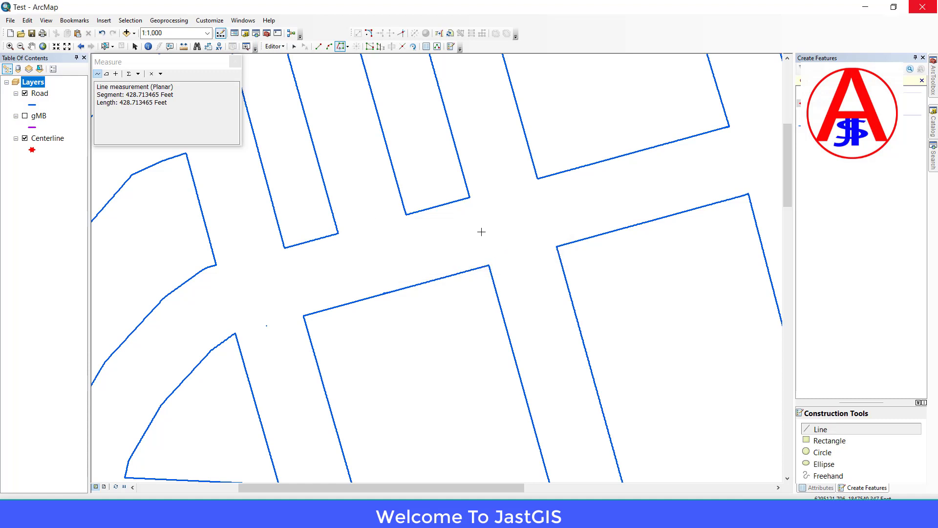
key("o")
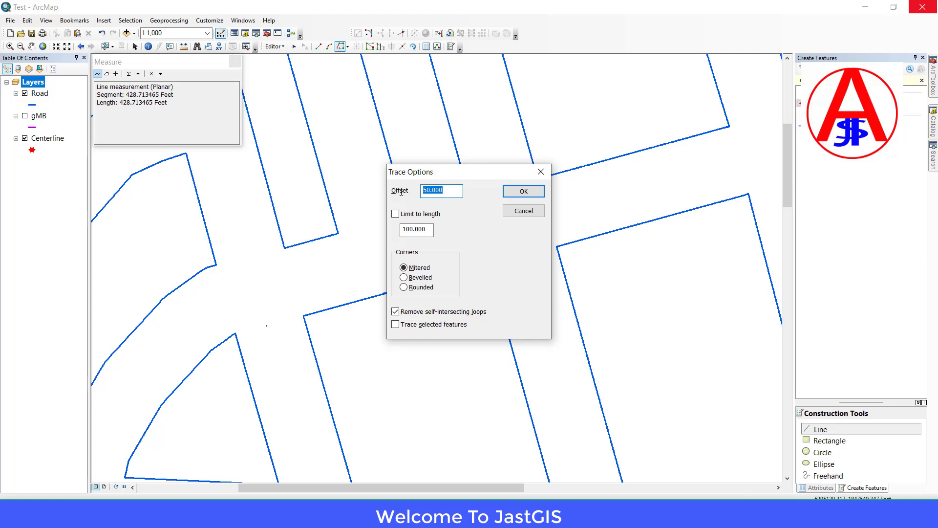
type("50")
left_click(524, 192)
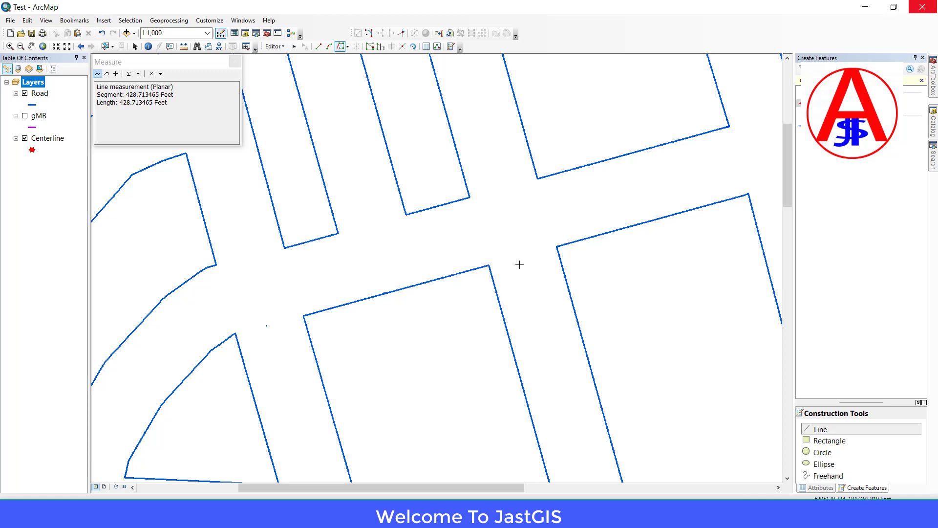
- Trace a centerline down the street south of the central junction, from the eastern block's northwest corner to its southwest corner, and finish the sketch
left_click(557, 248)
left_click_drag(557, 365, 479, 211)
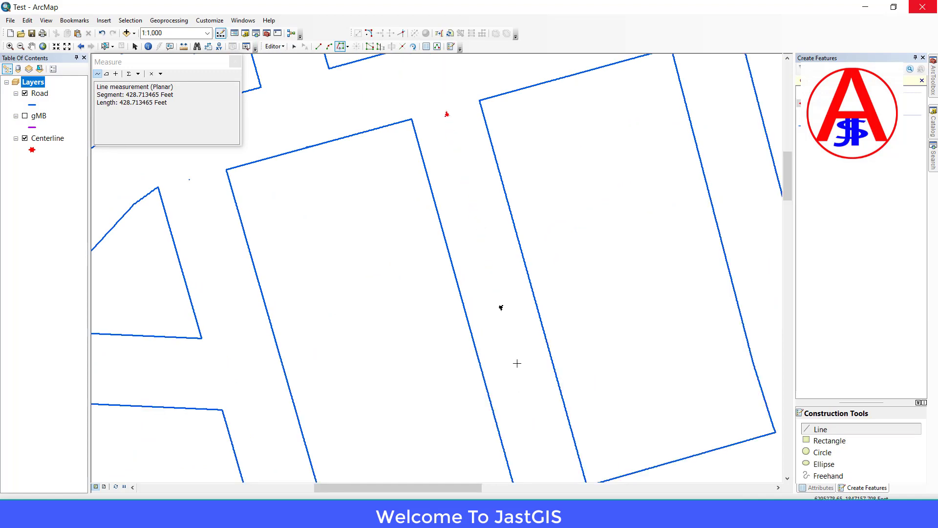
left_click_drag(534, 427, 496, 310)
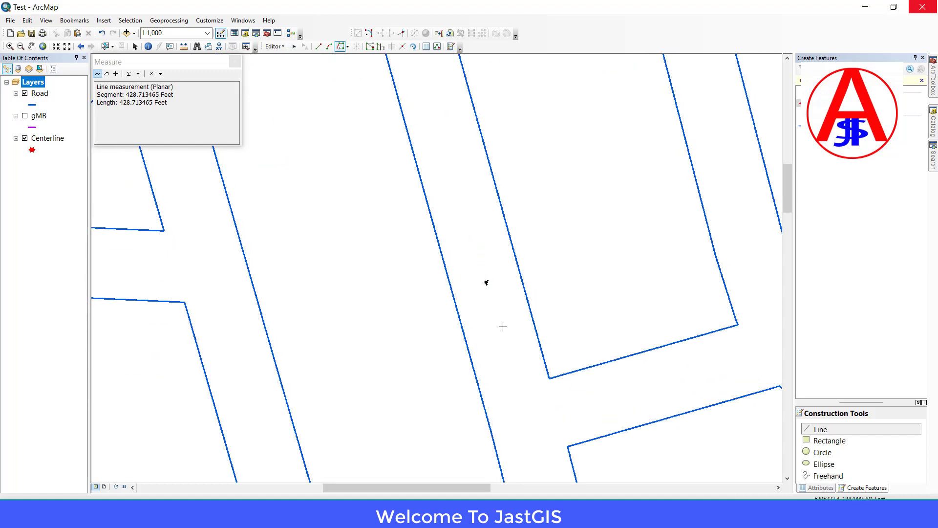
left_click_drag(502, 327, 455, 180)
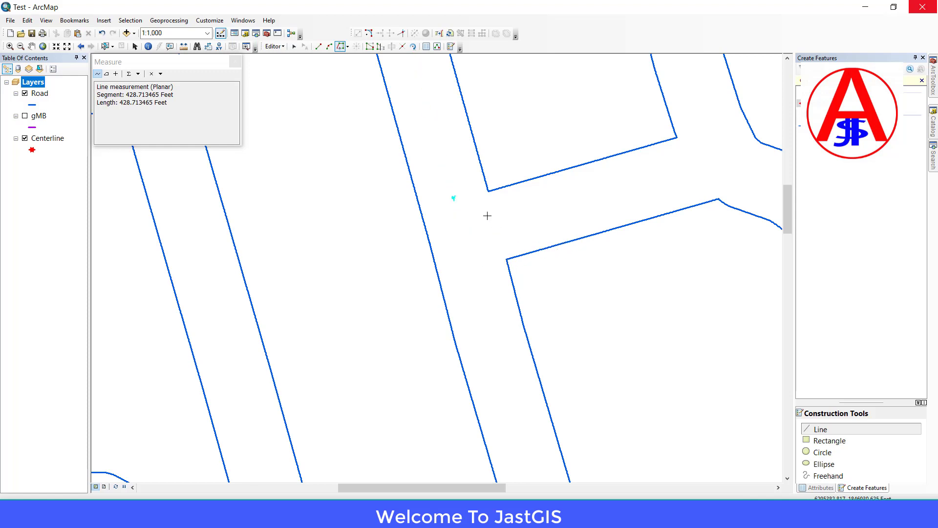
left_click(456, 200)
key("F2")
left_click_drag(473, 205, 511, 374)
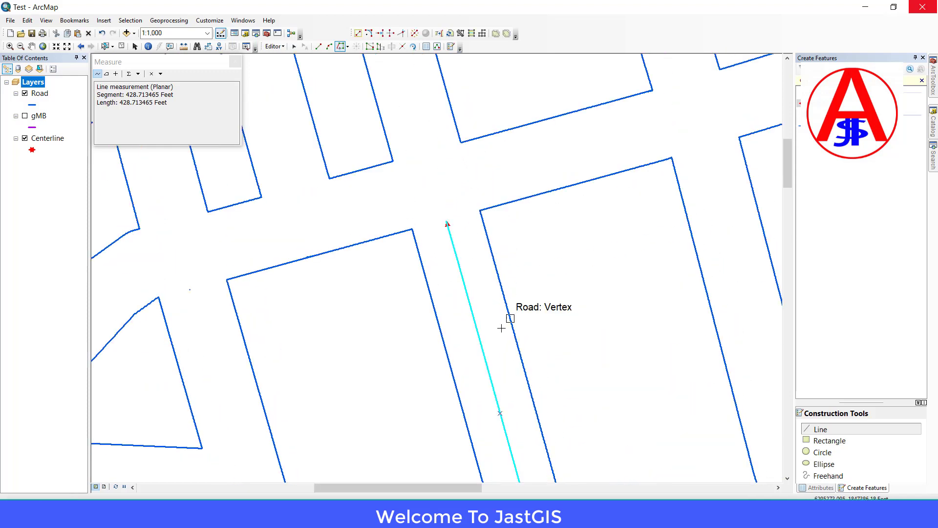
left_click_drag(484, 267, 426, 85)
left_click_drag(503, 308, 424, 108)
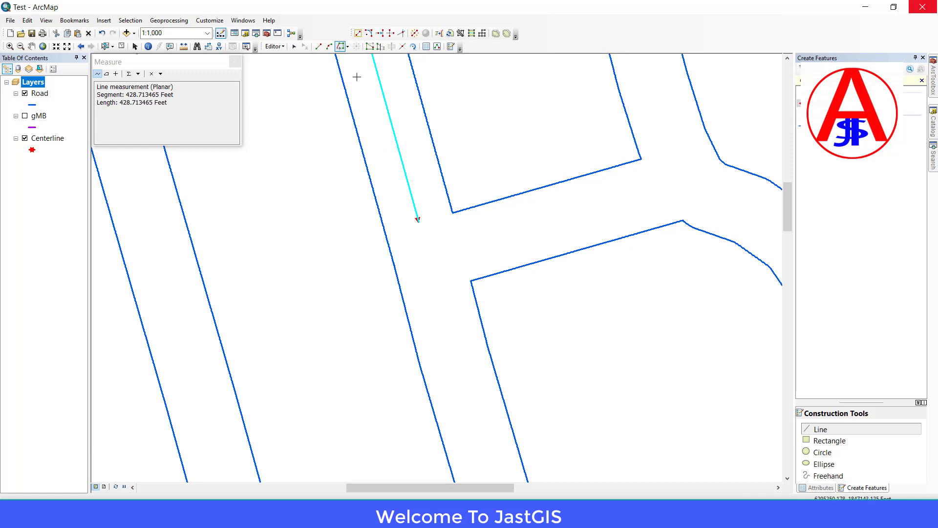
- Select the western road edge line of the long parallel street west of the traced centerline
left_click(293, 46)
scroll(452, 255, "down", 3)
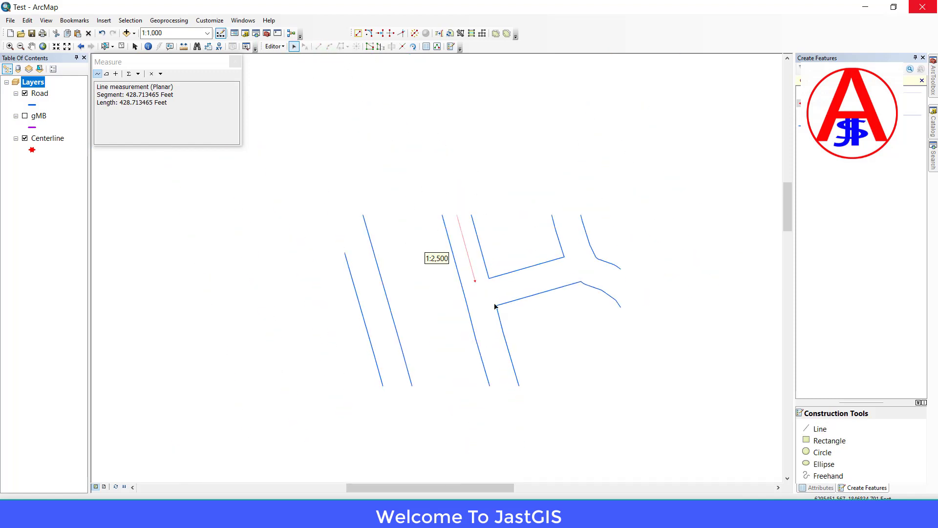
left_click(391, 240)
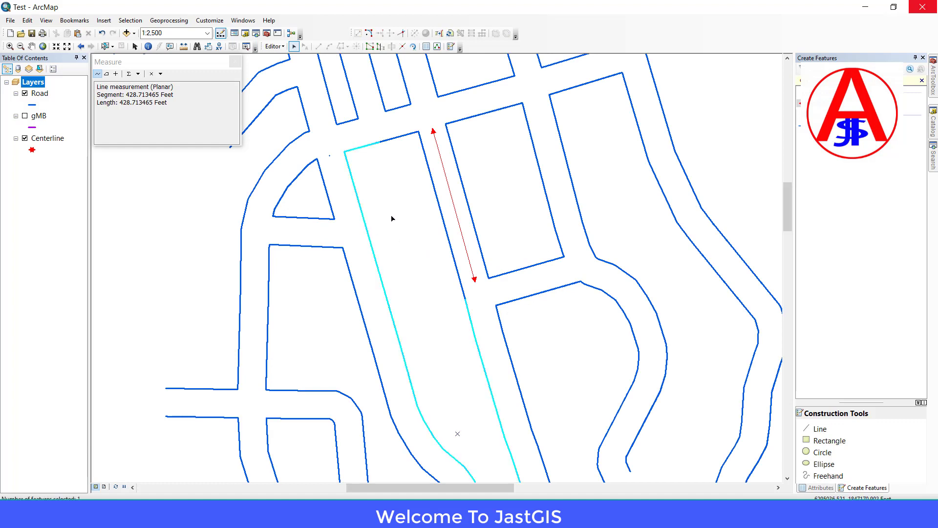
left_click(391, 214)
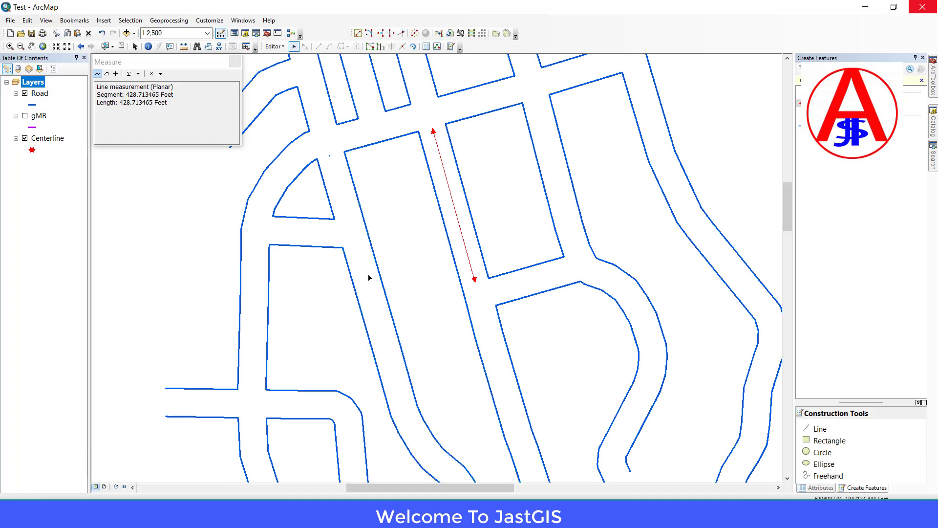
left_click_drag(361, 287, 345, 318)
scroll(370, 293, "up", 2)
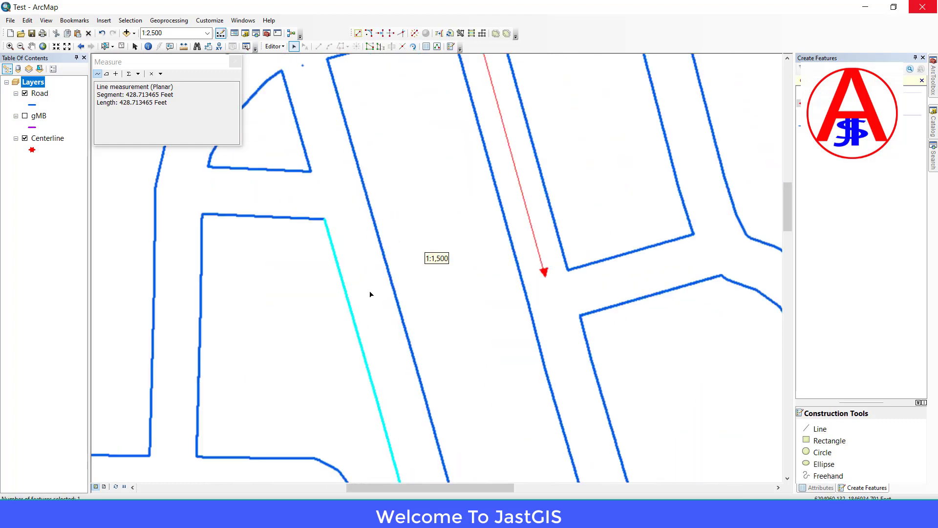
left_click(363, 279)
left_click_drag(364, 276, 331, 318)
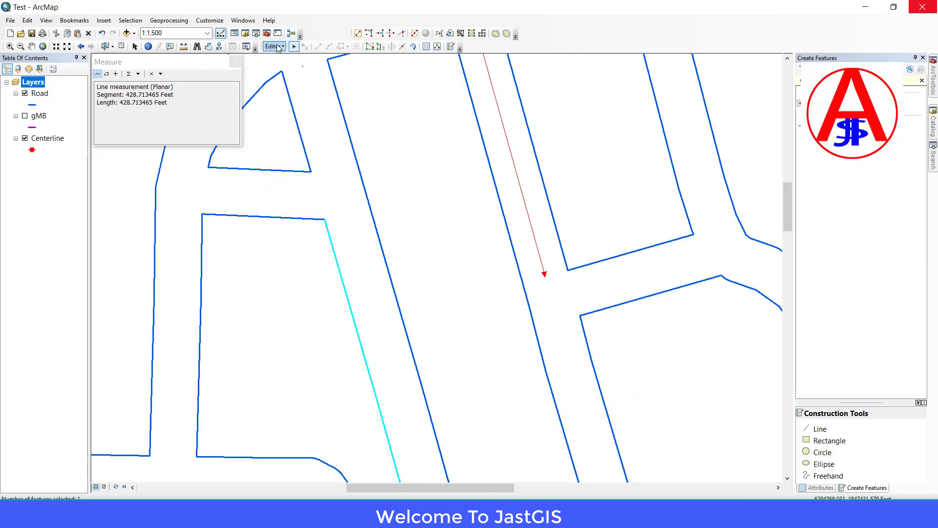
- Start Copy Parallel on the selected road edge with the Centerline template and set the distance to 50
left_click(278, 47)
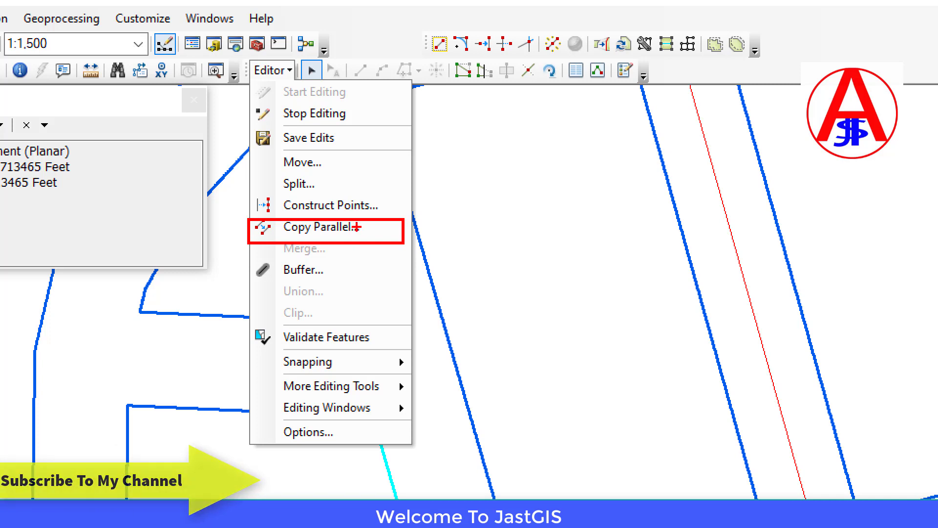
key("Escape")
left_click(274, 46)
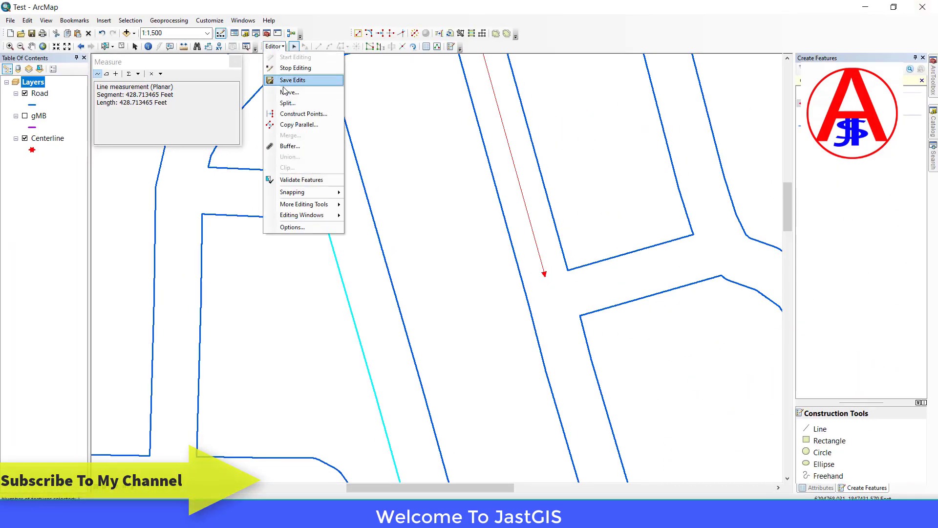
left_click(296, 125)
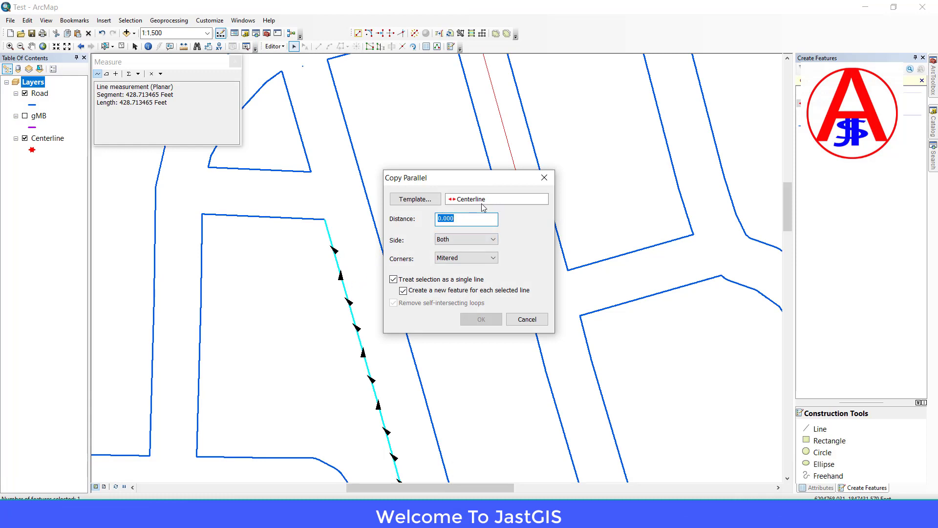
left_click(464, 218)
double_click(445, 224)
type("50")
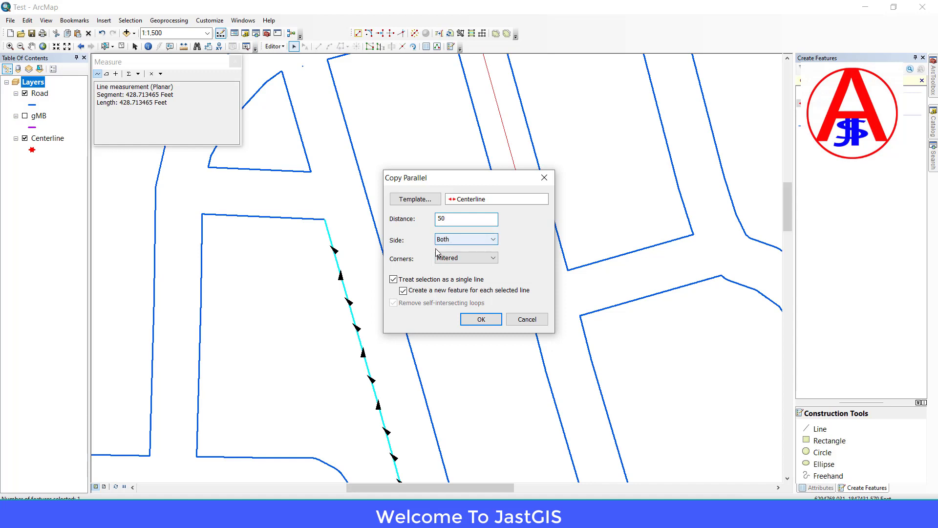
- Set the copy side to Right and create the parallel centerline with mitered corners
left_click(470, 241)
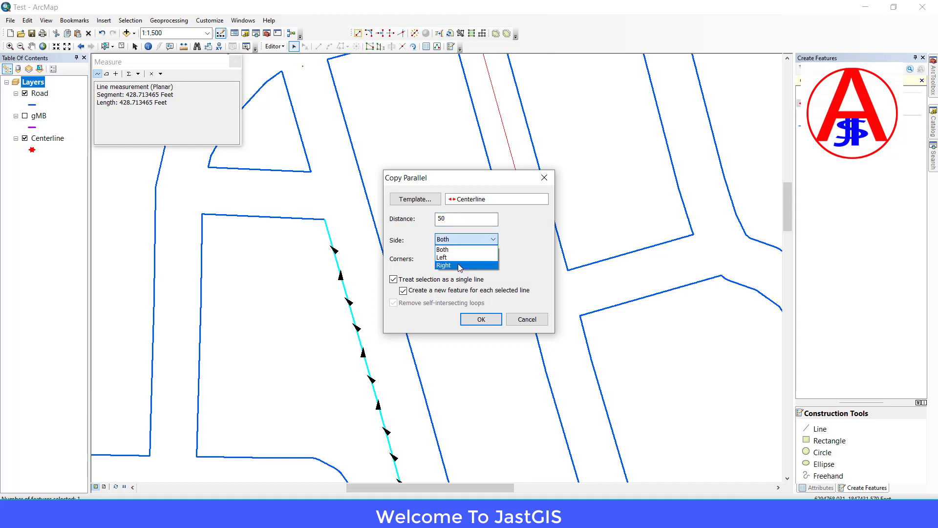
left_click(460, 241)
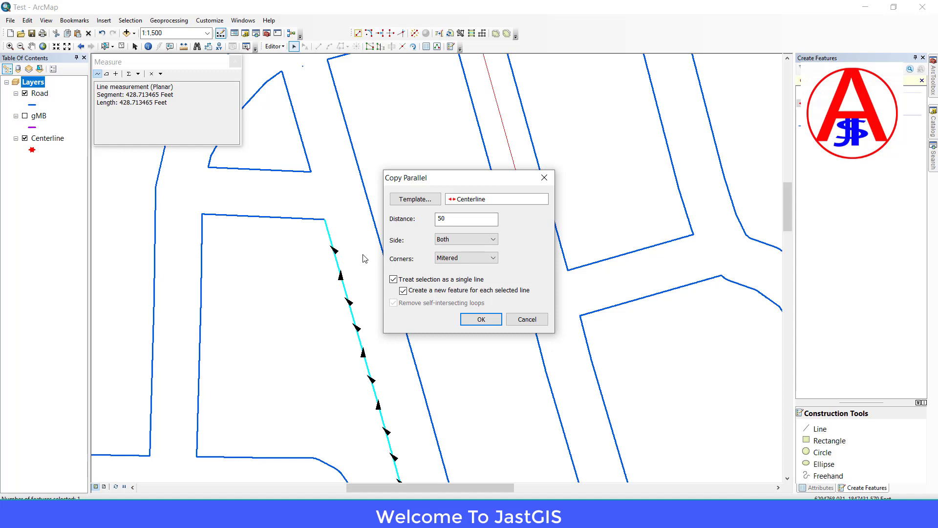
left_click(459, 241)
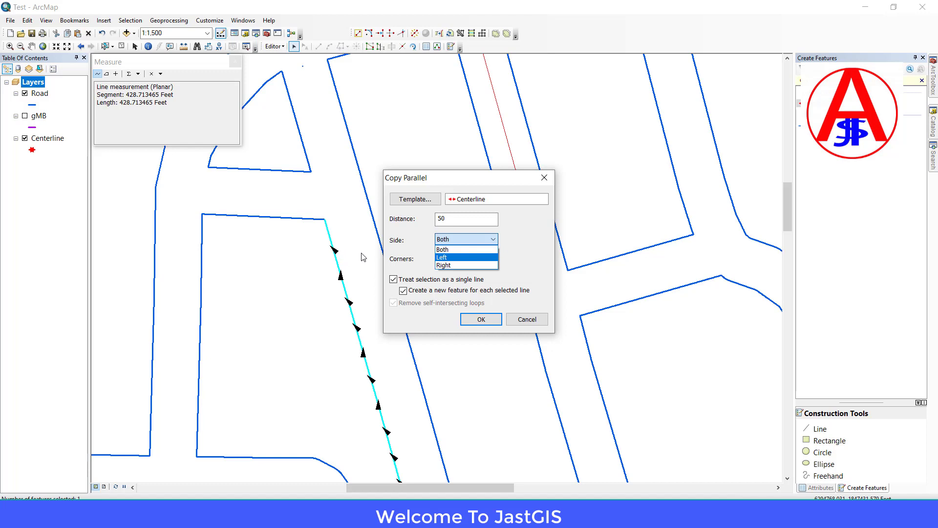
left_click(452, 266)
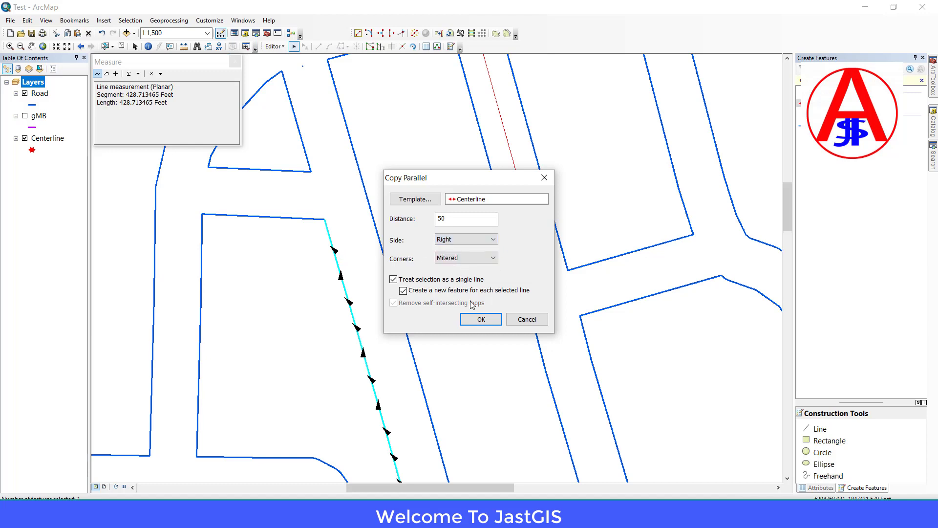
left_click(480, 323)
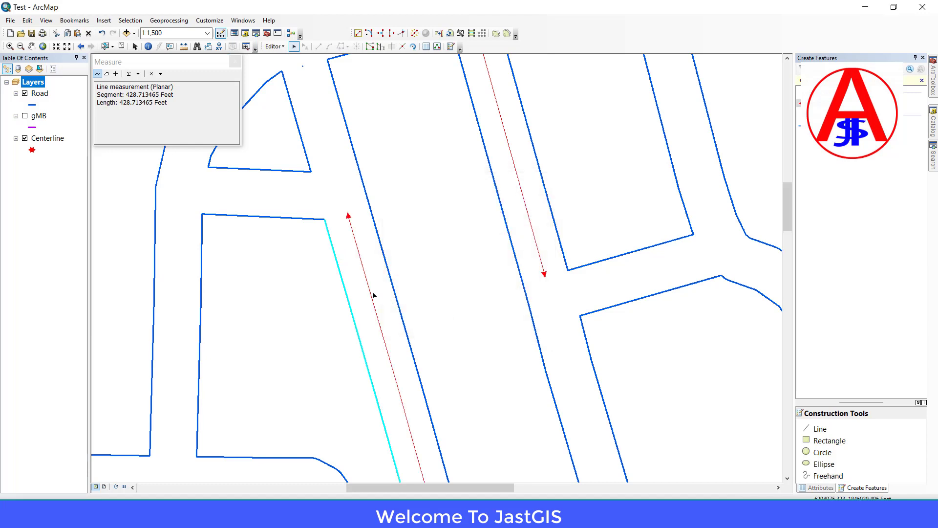
- Examine the copied centerline along the whole street down to its southern end, checking how it sits between both road edges
left_click(379, 312)
left_click(389, 308)
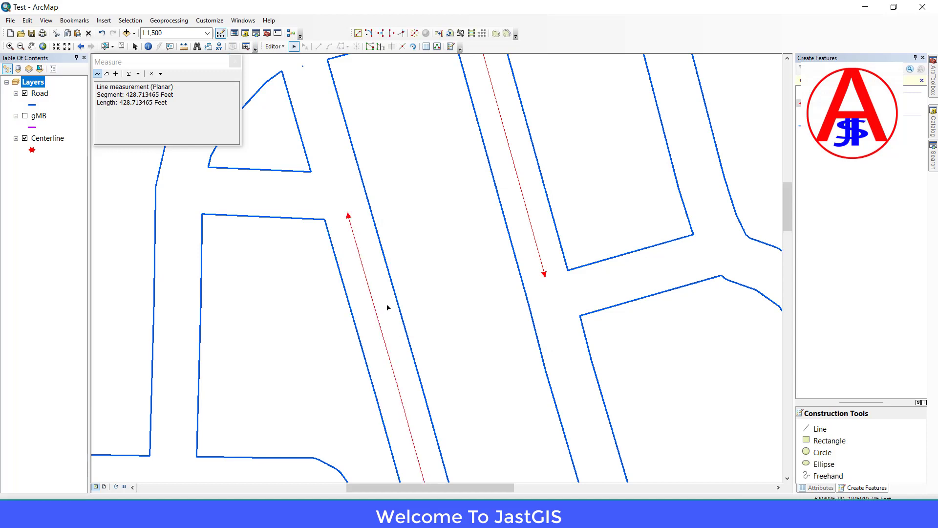
key("Down")
key("Down")
key("Right")
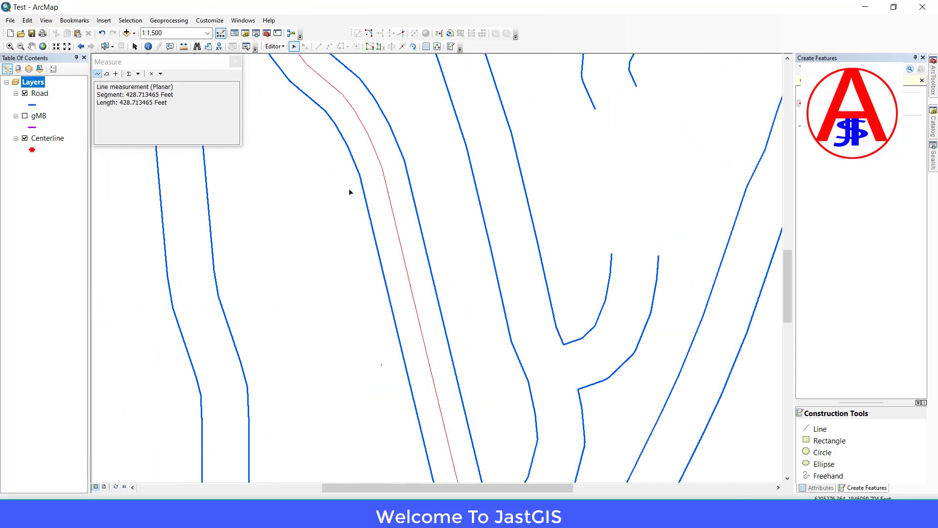
left_click(361, 160)
key("Down")
key("Right")
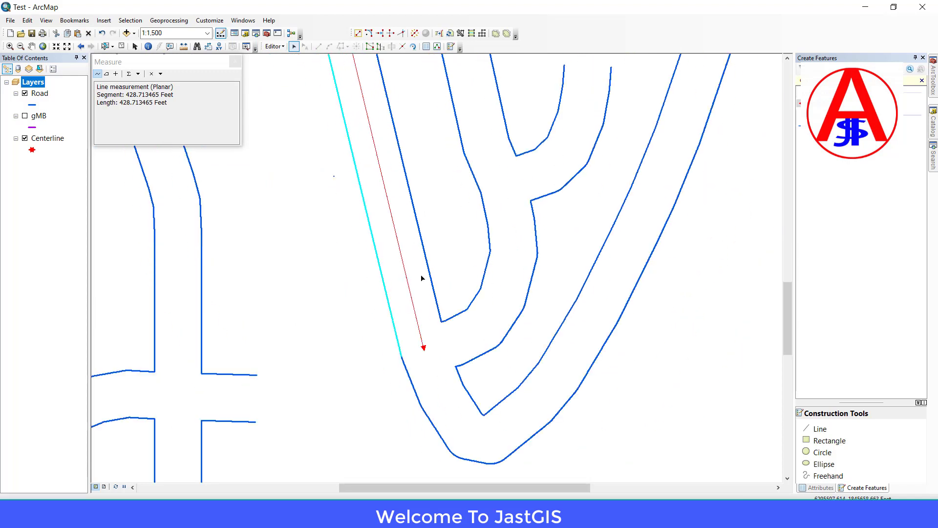
left_click(423, 321)
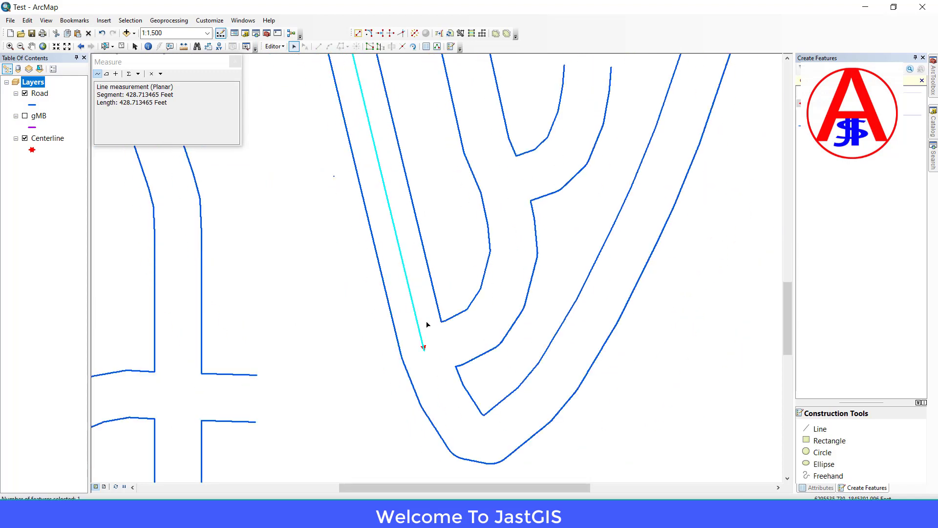
left_click(425, 184)
key("Down")
key("Down")
key("Left")
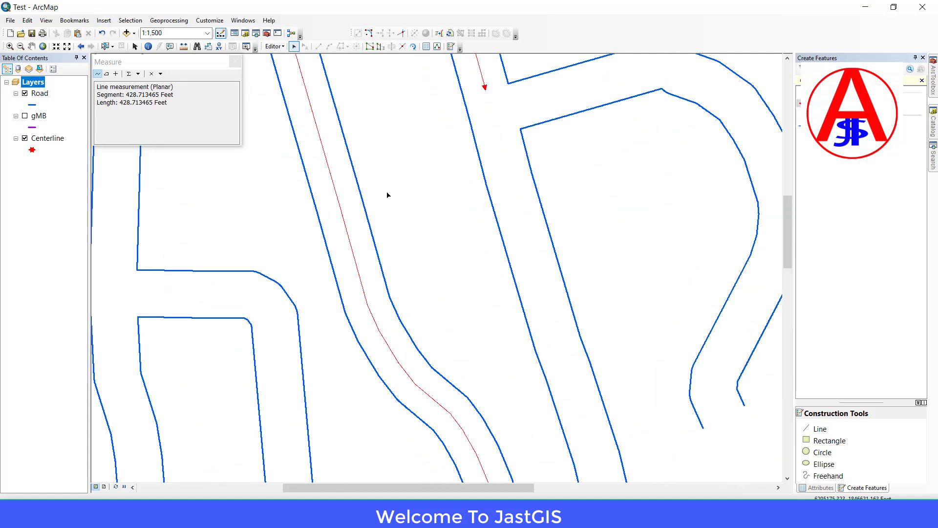
- Draw two straight centerlines along the cross street: one about 275 ft long west of the intersection and one east, both stopping short of it
key("Up")
key("Up")
key("Left")
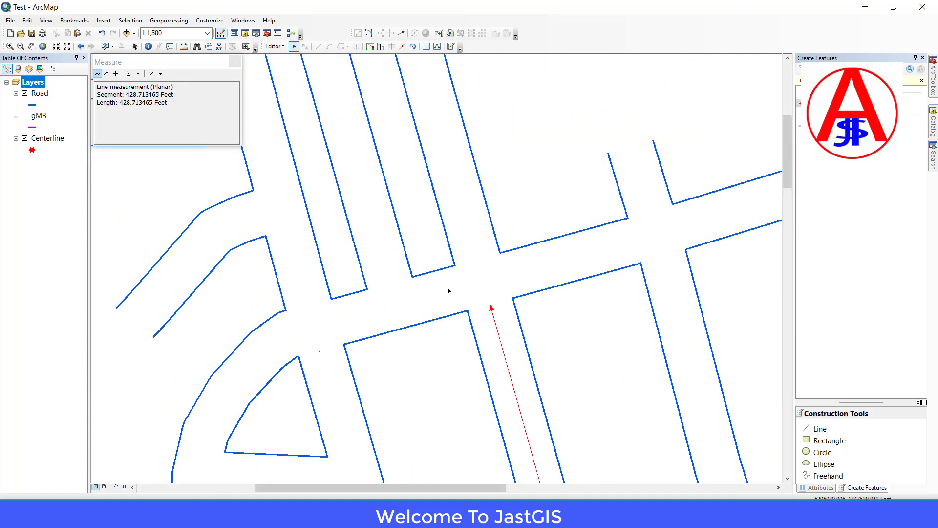
key("Down")
key("Right")
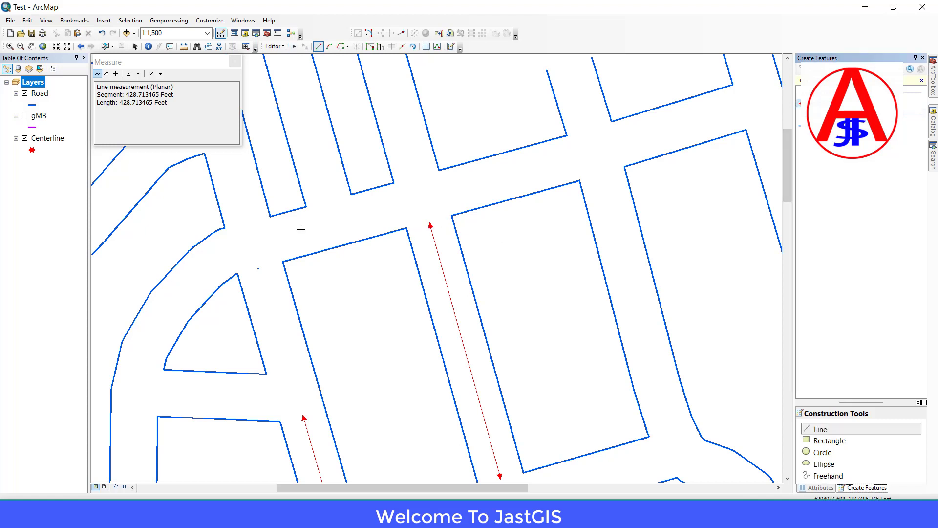
left_click(275, 236)
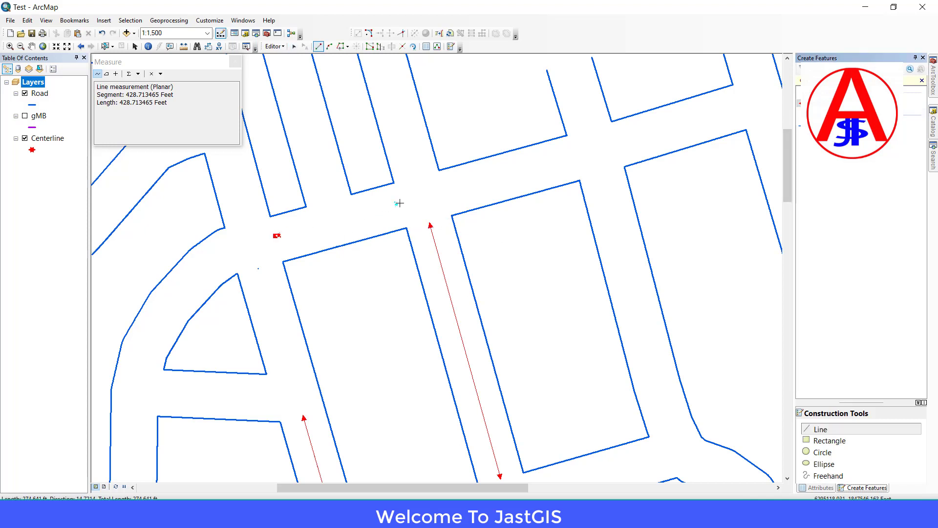
left_click(401, 202)
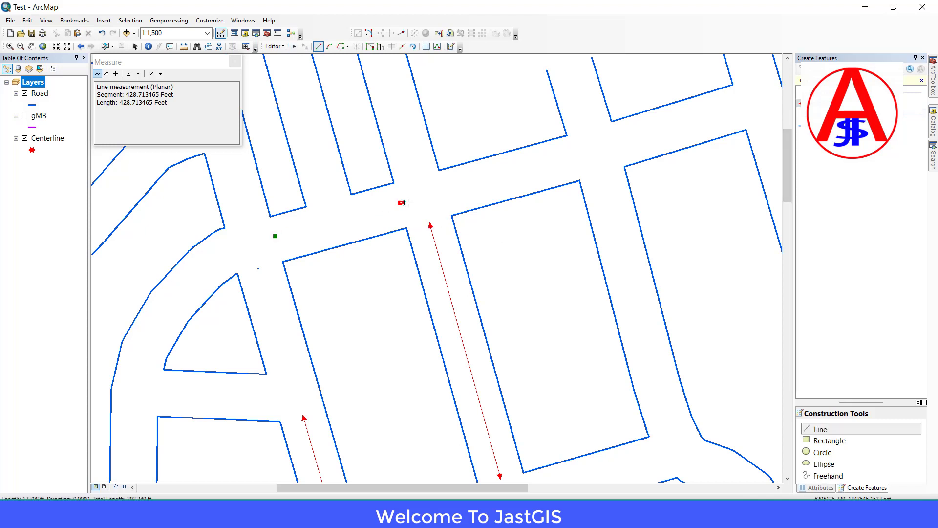
left_click(448, 195)
left_click(569, 163)
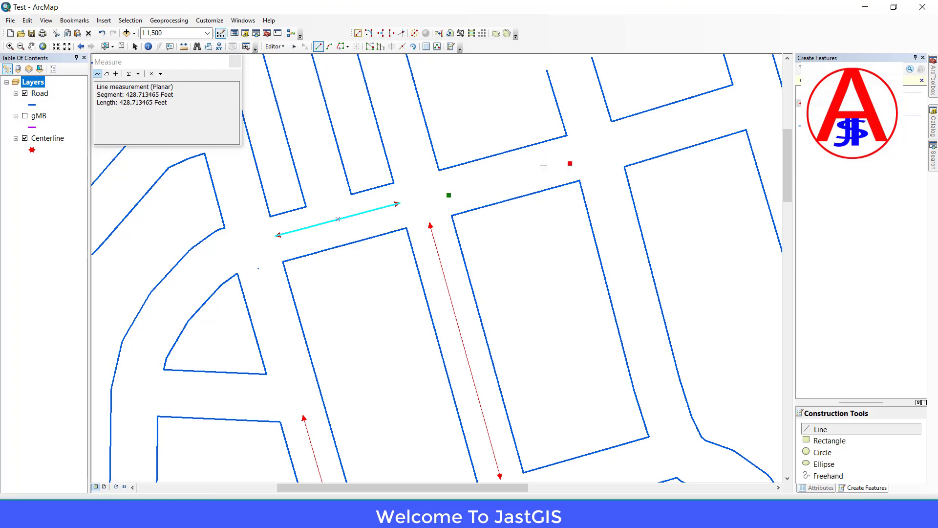
key("F2")
- Draw a straight centerline about 198 ft long down the street north of the intersection, stopping short of the crossing, and clear the selection
left_click(385, 78)
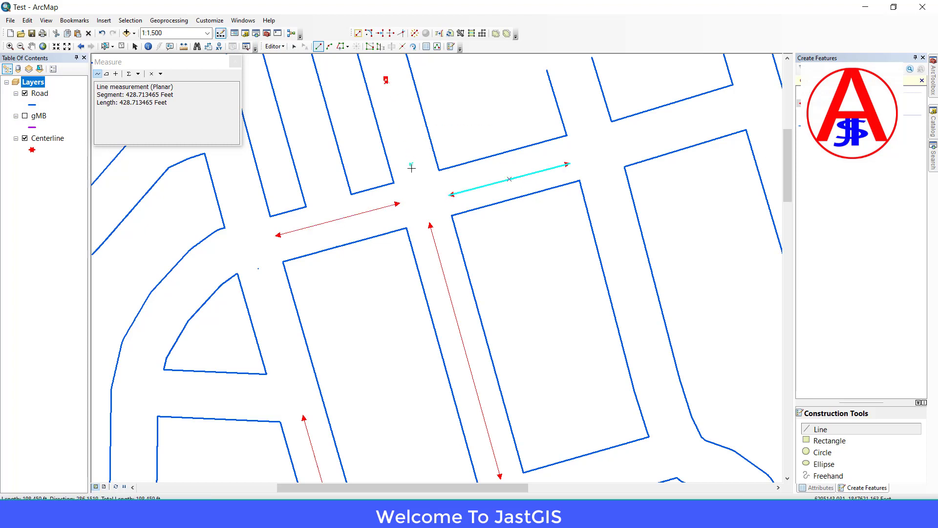
left_click(412, 167)
key("F2")
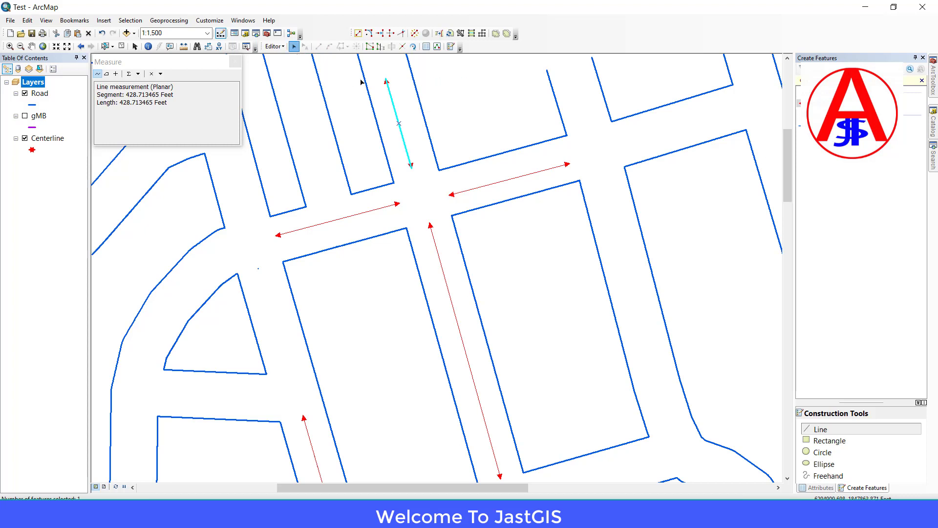
left_click(294, 46)
left_click(447, 199)
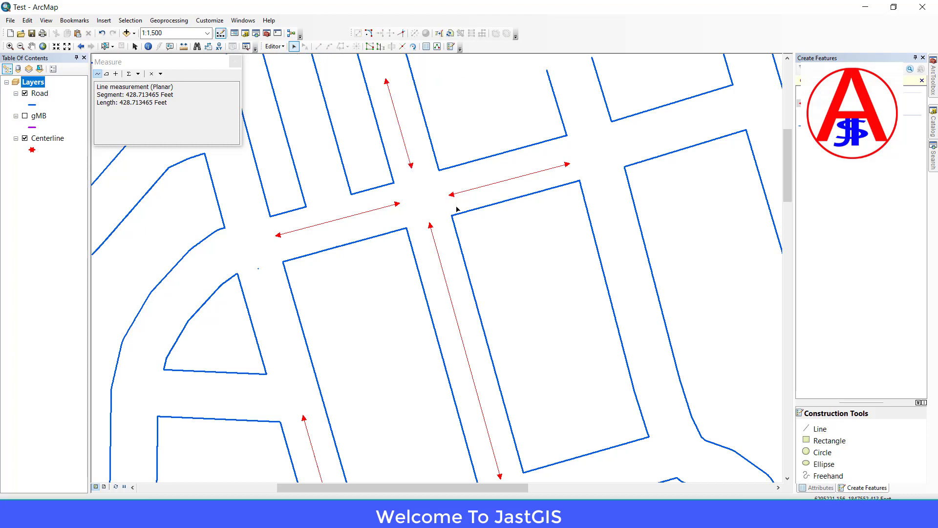
- Move the inner end vertices of the four centerlines one by one to a common point in the middle of the intersection
double_click(392, 207)
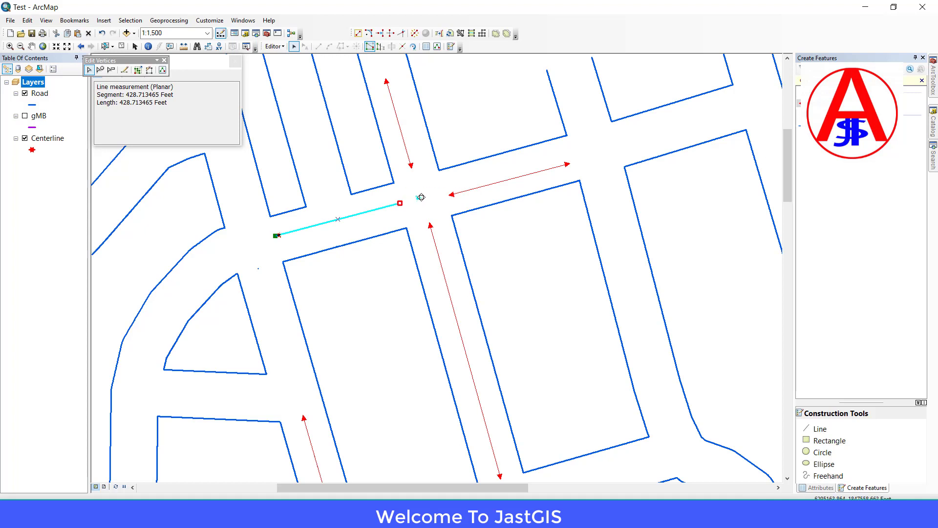
left_click(411, 169)
double_click(412, 169)
mouse_move(412, 171)
left_mouse_down()
mouse_move(421, 197)
mouse_move(439, 197)
mouse_move(421, 197)
left_mouse_up()
double_click(460, 192)
double_click(433, 238)
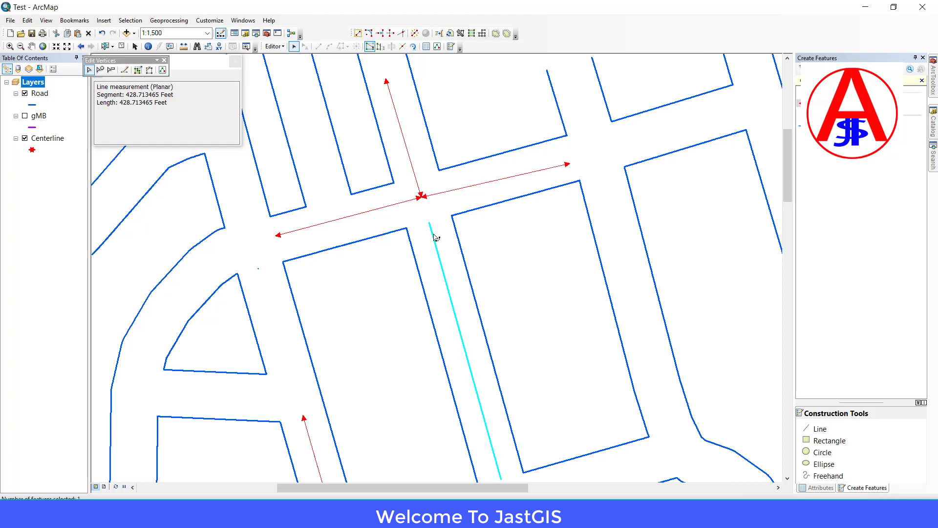
left_click_drag(428, 223, 421, 197)
left_click(440, 214)
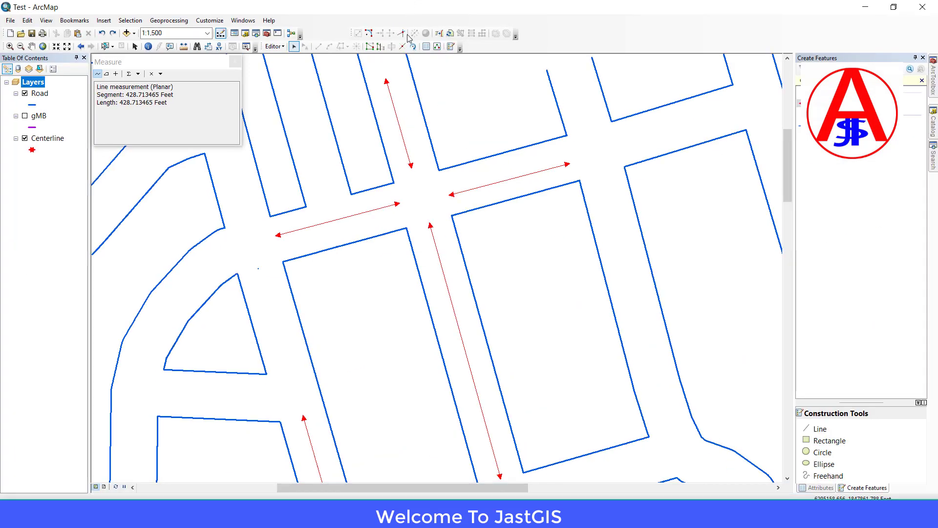
- Extend the northern and eastern centerlines to their line intersection, and the western and southern centerlines to theirs
left_click(401, 33)
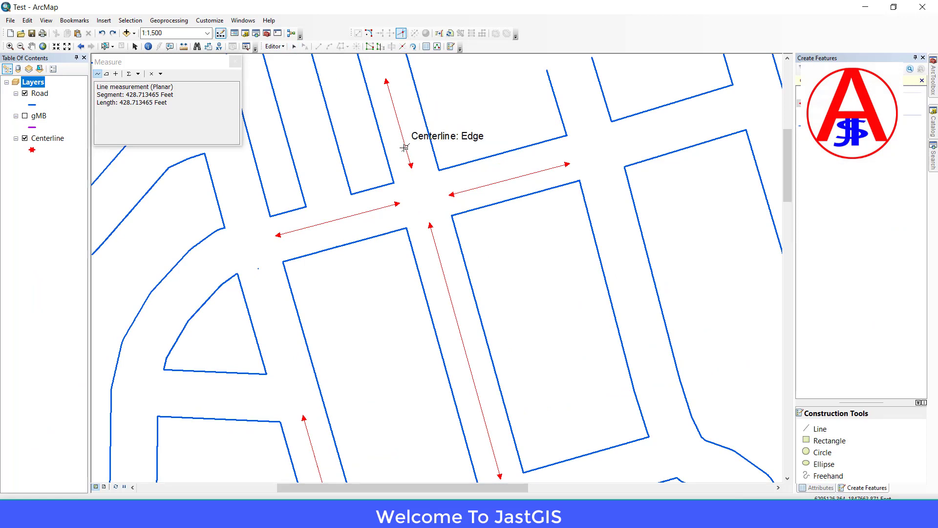
left_click(405, 146)
left_click(461, 190)
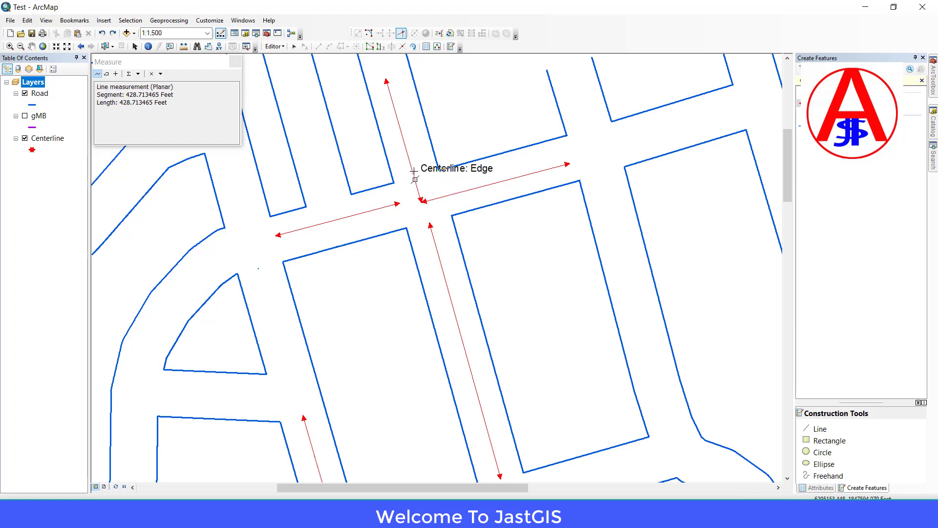
left_click(380, 208)
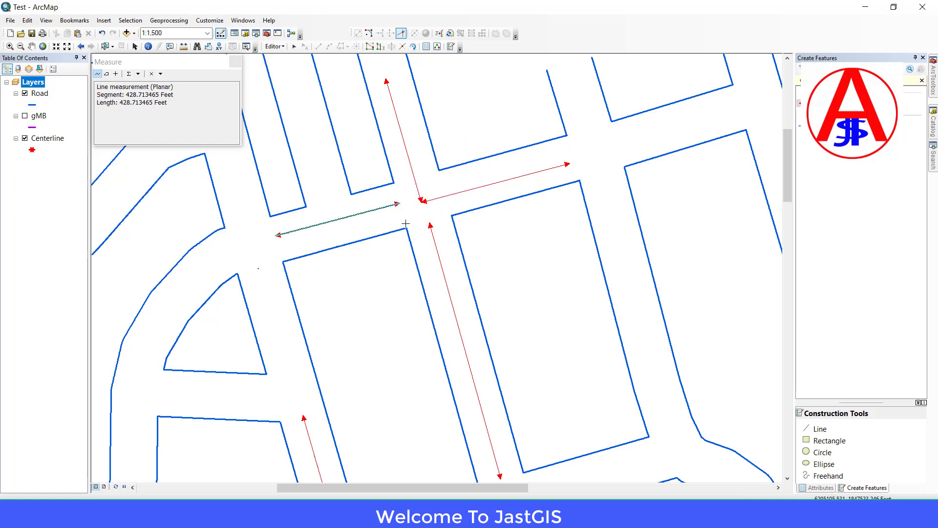
left_click(433, 238)
left_click(294, 46)
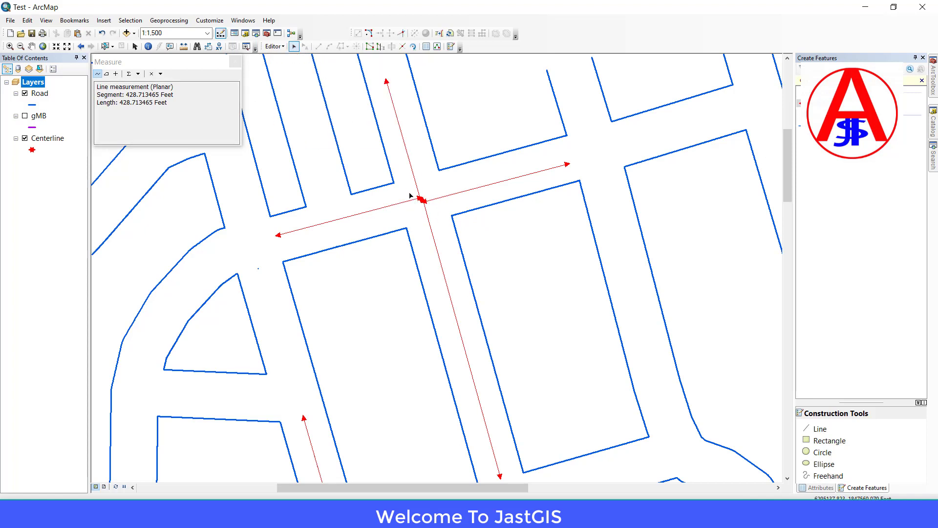
- Move the inner end vertices of the southern and western centerlines onto the point where the northern and eastern centerlines meet
left_click_drag(401, 187, 464, 247)
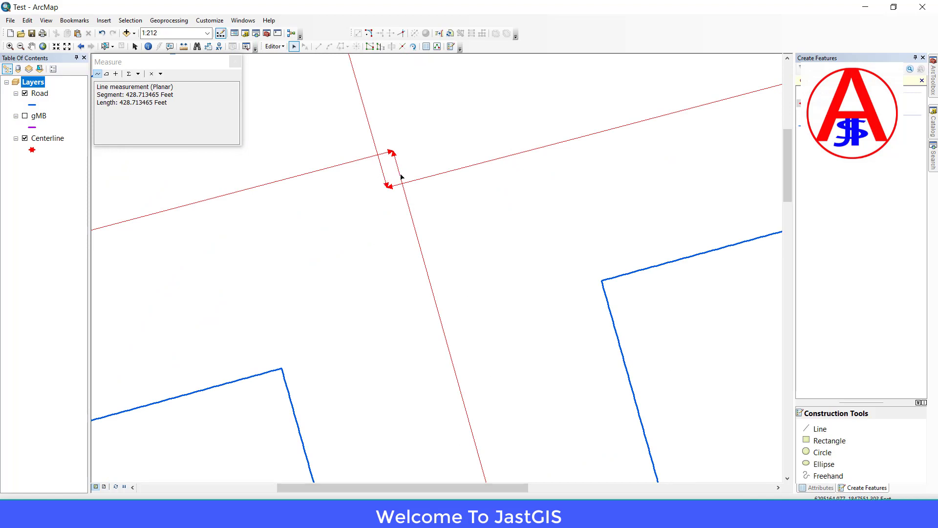
double_click(411, 211)
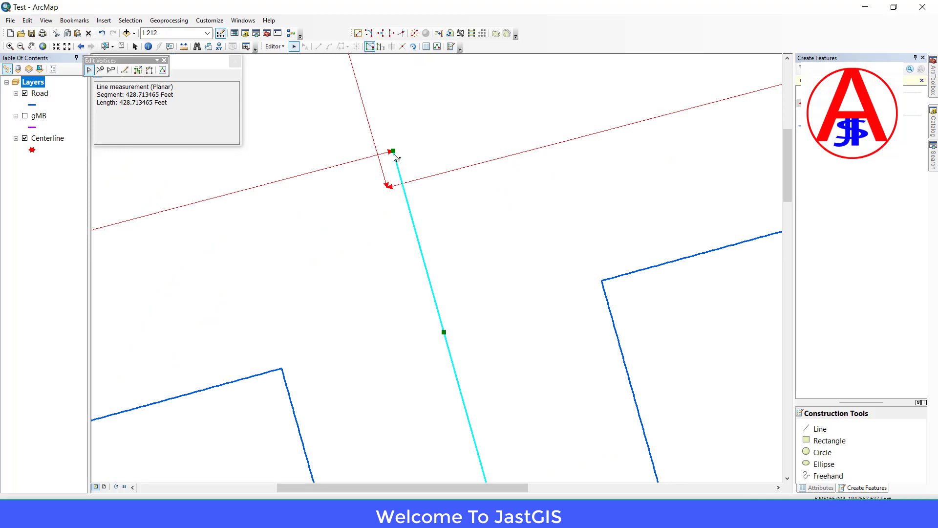
left_click(368, 162)
double_click(370, 159)
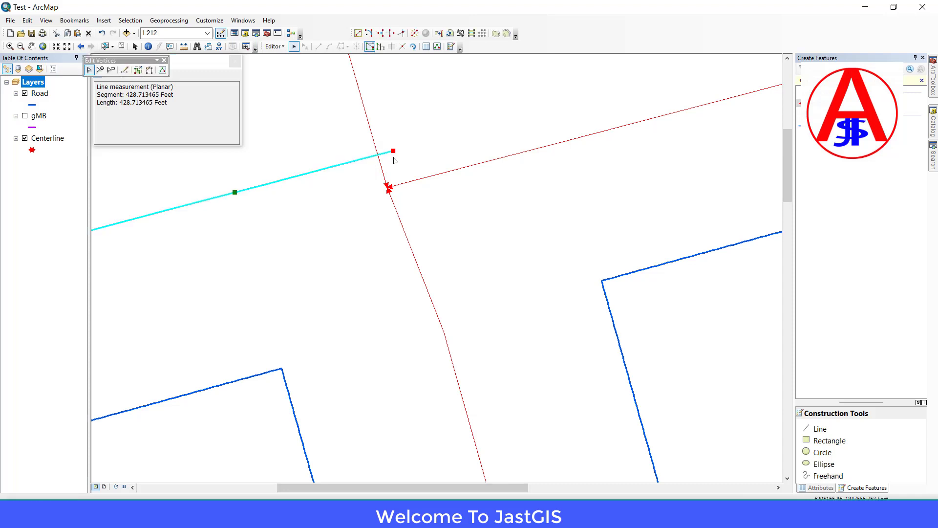
left_click_drag(393, 151, 387, 187)
key("z")
left_click_drag(283, 159, 279, 198)
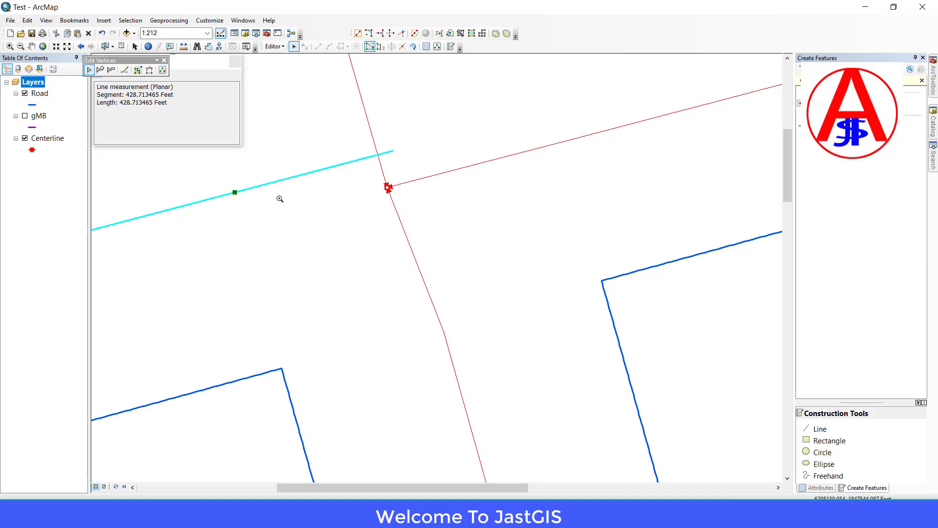
left_click(232, 221)
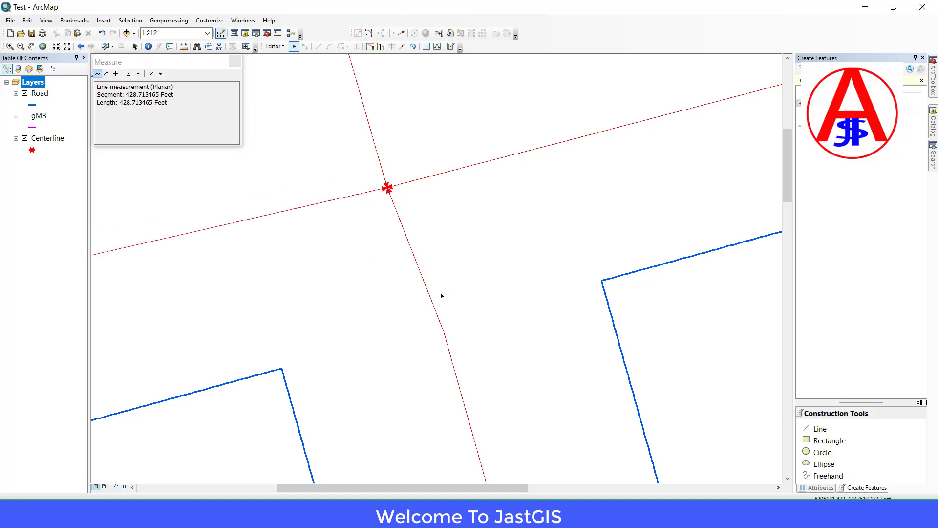
- Try to remove the vertex that bends the southern centerline just below the intersection
double_click(437, 316)
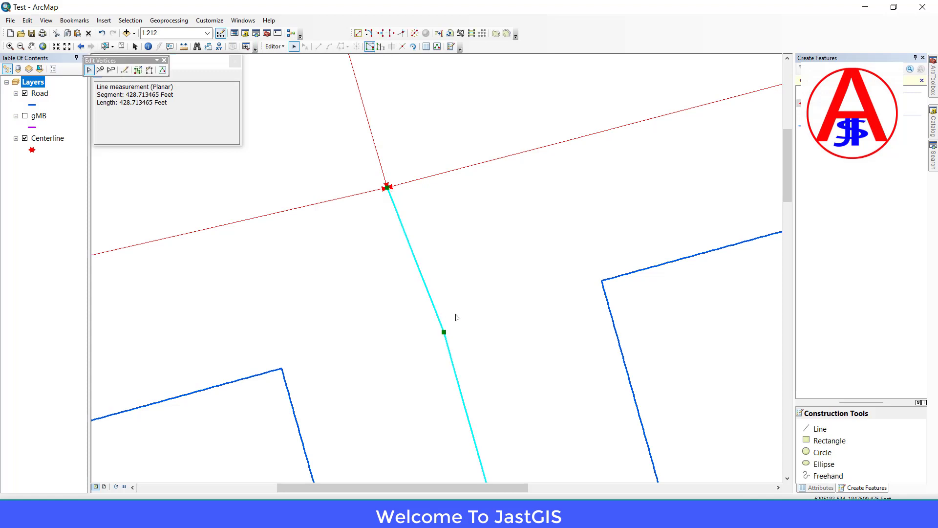
key("Delete")
left_click(461, 253)
scroll(393, 186, "up", 5)
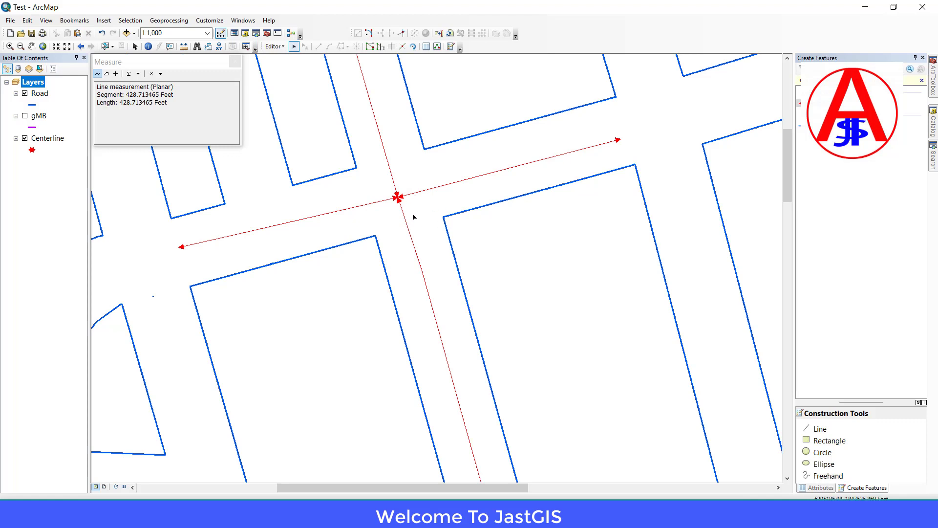
- Delete the four centerlines meeting at the intersection and the remaining centerline in the parallel street to the southwest
left_click_drag(419, 181, 386, 213)
key("Delete")
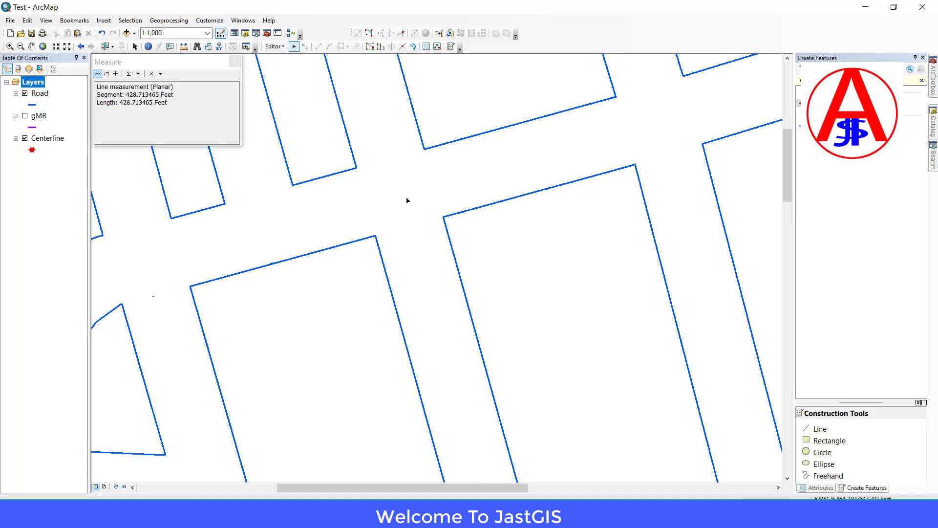
scroll(406, 199, "down", 3)
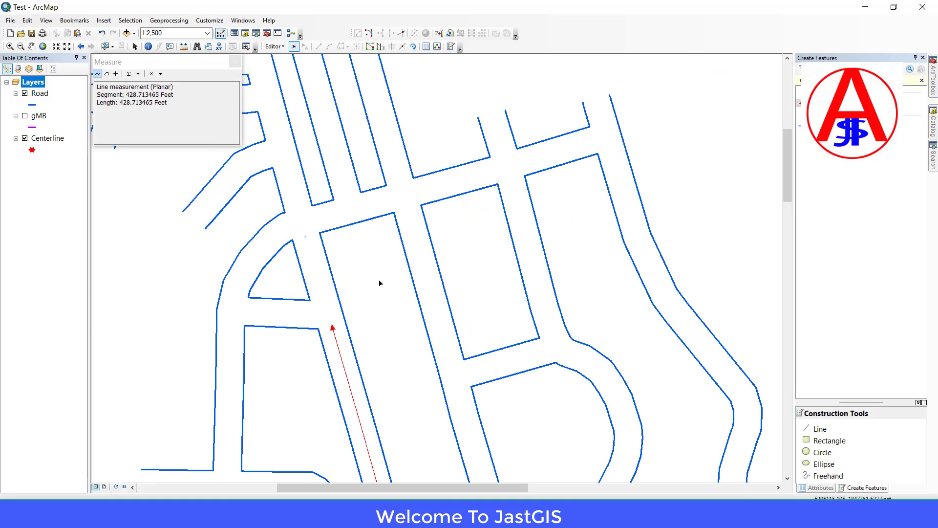
left_click(346, 368)
key("Delete")
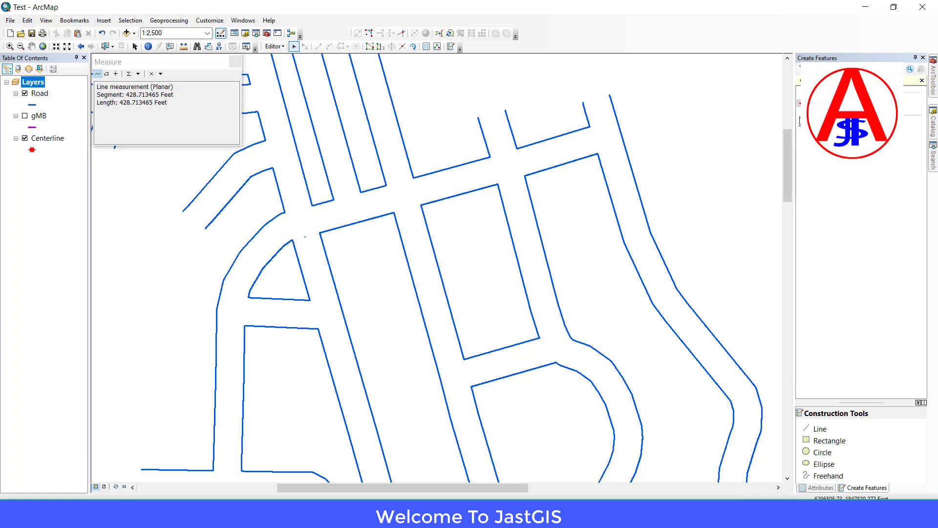
- Locate the Collapse Dual Lines To Centerline tool in ArcToolbox, in the Generalization toolset of the Cartography Tools
left_click(934, 84)
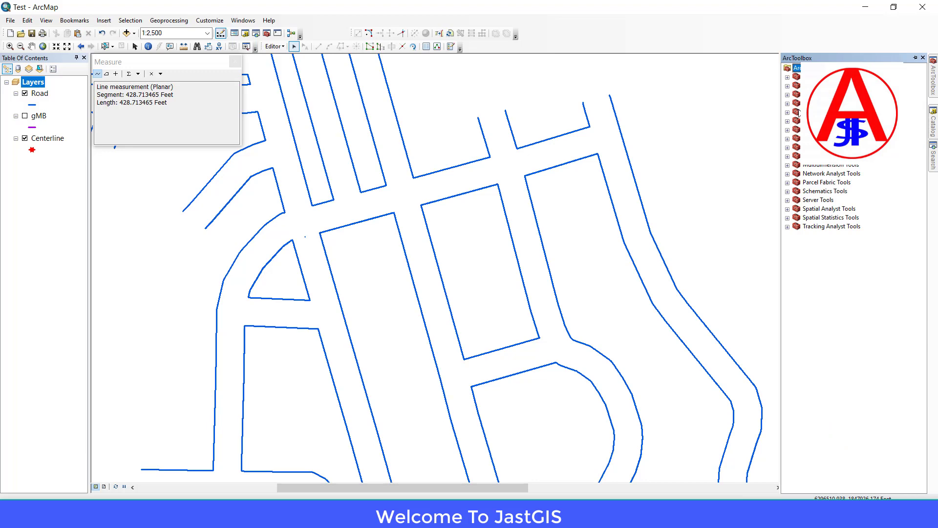
left_click(788, 95)
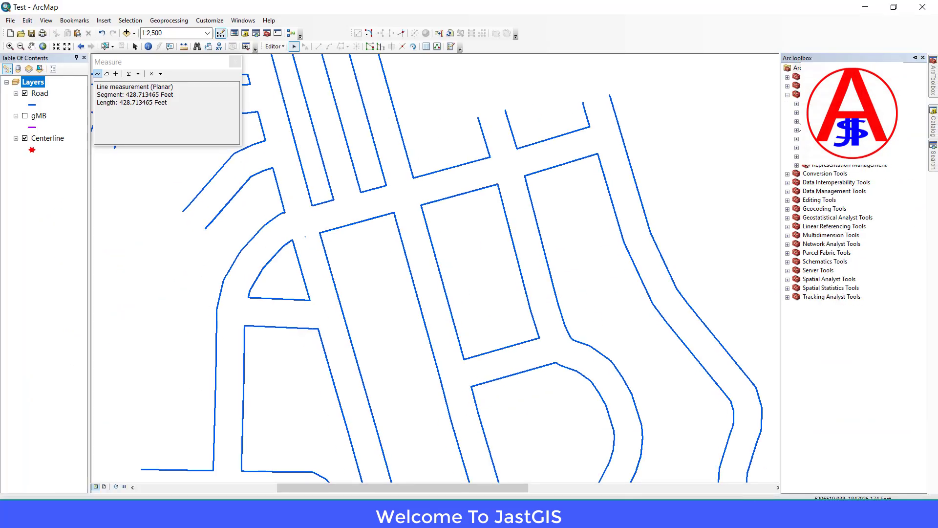
left_click(797, 131)
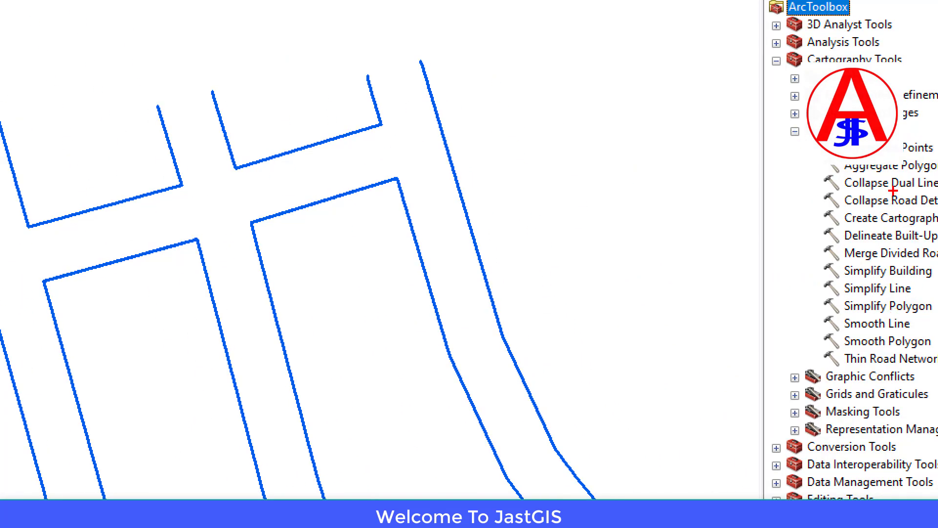
left_click_drag(812, 166, 895, 188)
left_click_drag(804, 166, 937, 195)
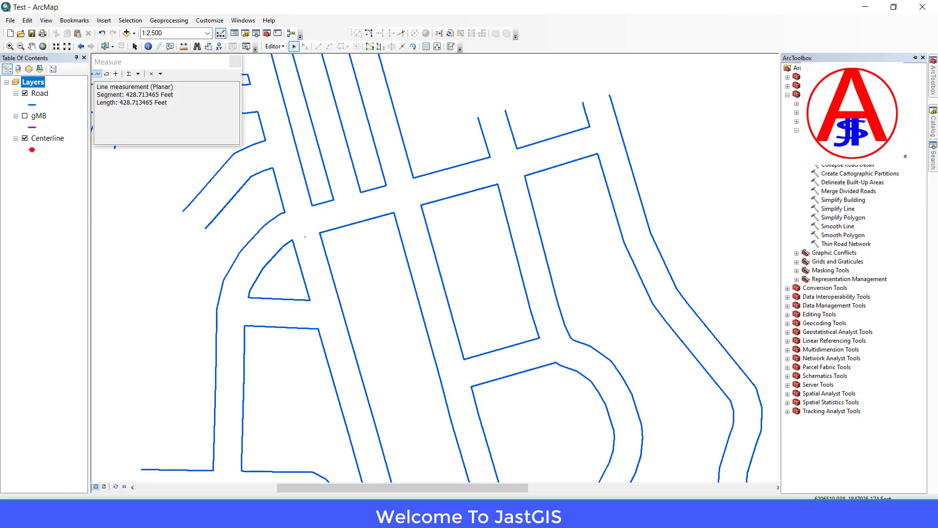
left_click(787, 95)
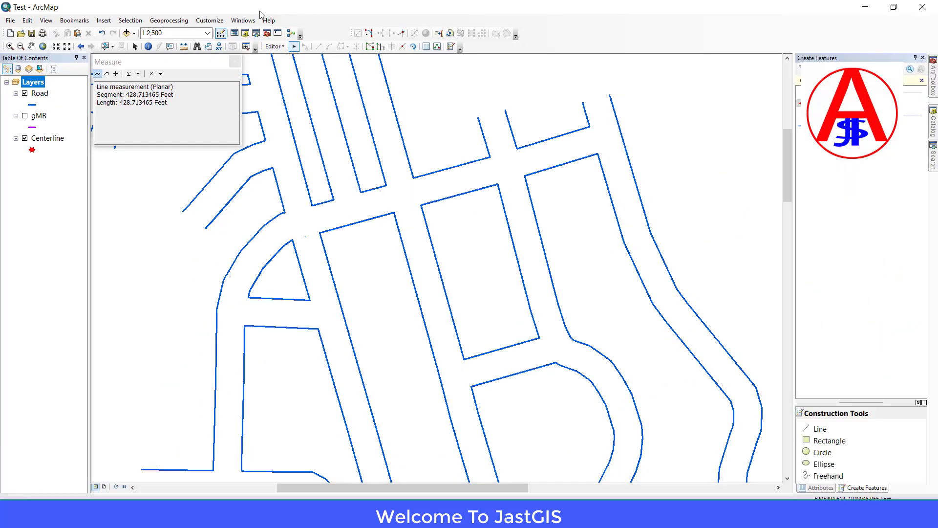
- Open the Collapse Dual Lines To Centerline tool of the Cartography toolbox from the tool search
left_click(256, 33)
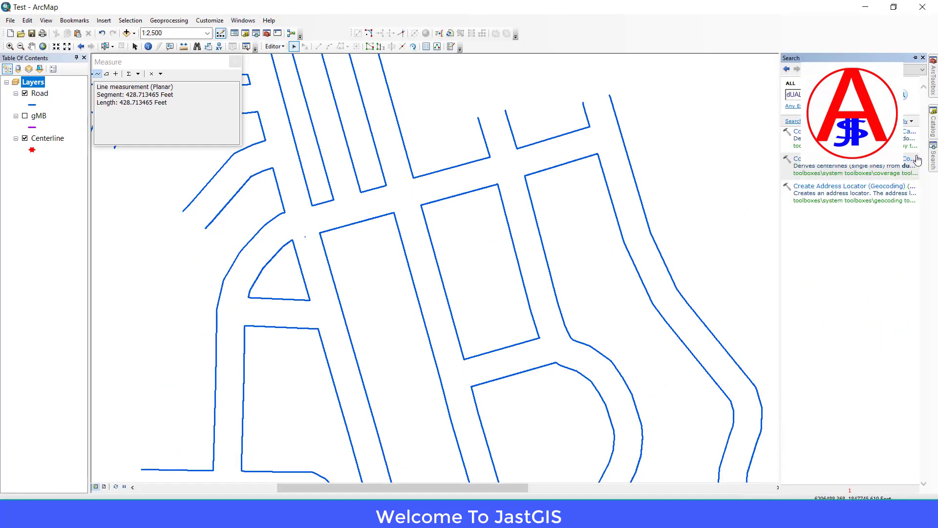
key("ctrl+a")
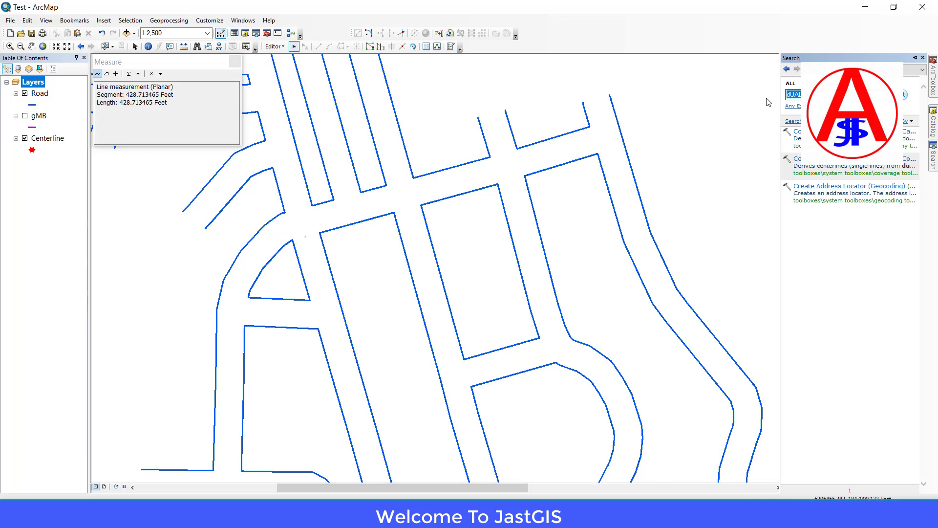
key("BackSpace")
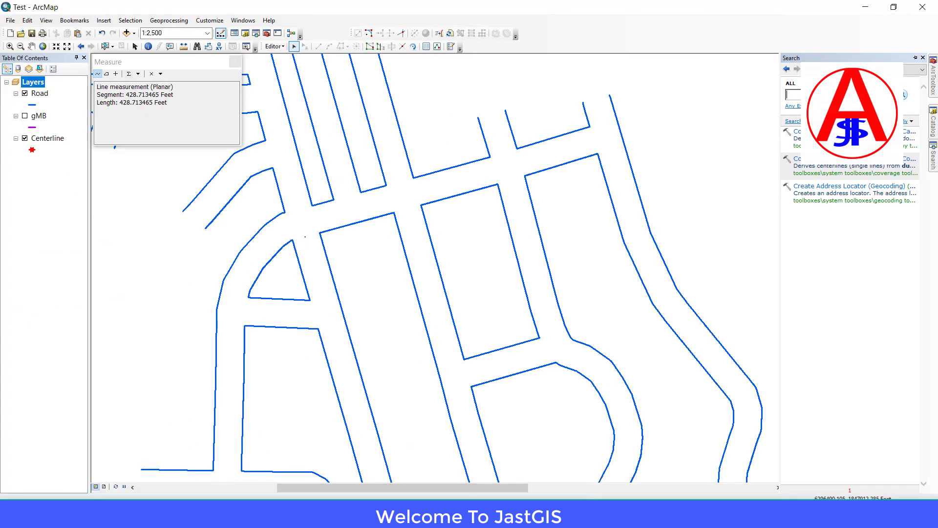
left_click(830, 95)
left_click(797, 131)
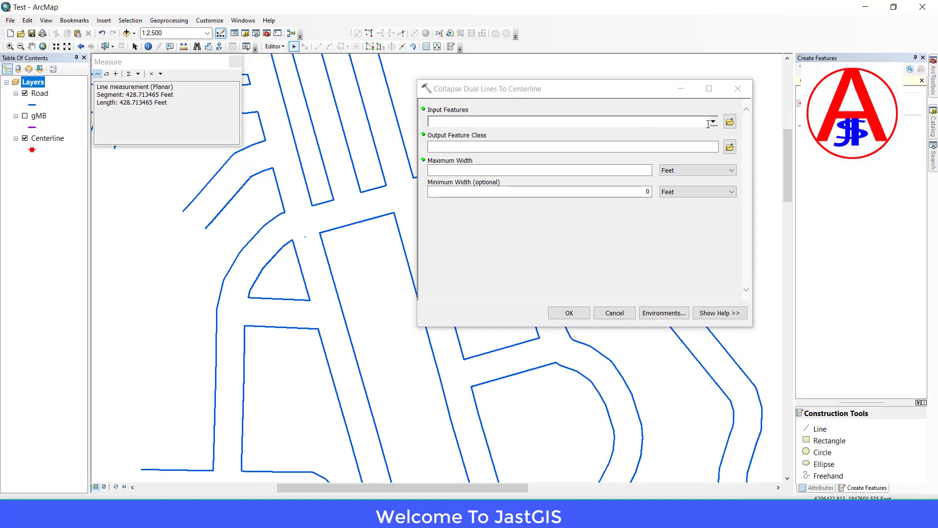
- Choose the Road layer as the input features for the centerline tool
left_click(713, 122)
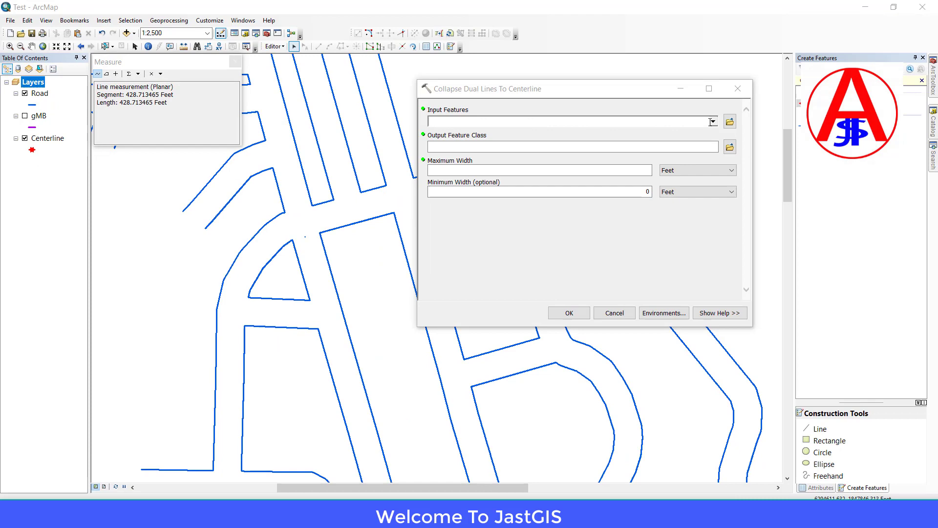
left_click(712, 122)
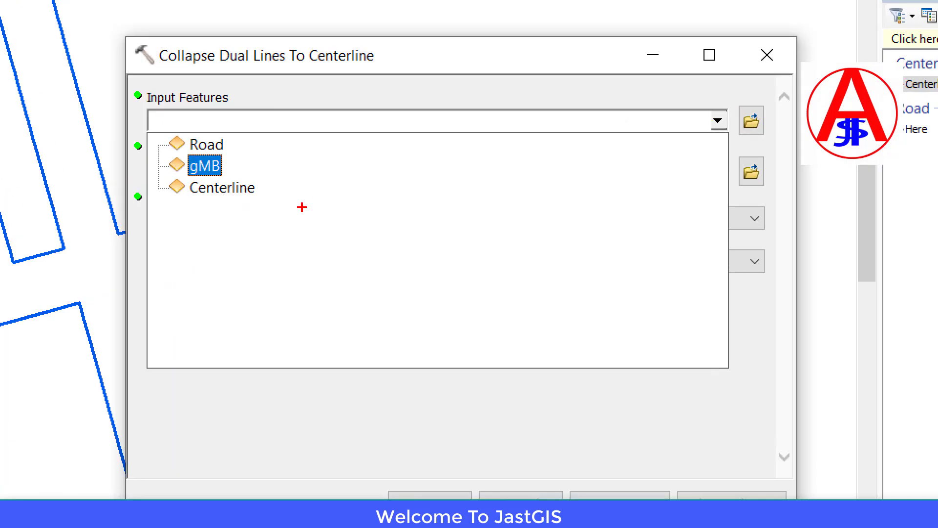
mouse_move(163, 134)
left_mouse_down()
mouse_move(205, 154)
mouse_move(240, 153)
left_mouse_up()
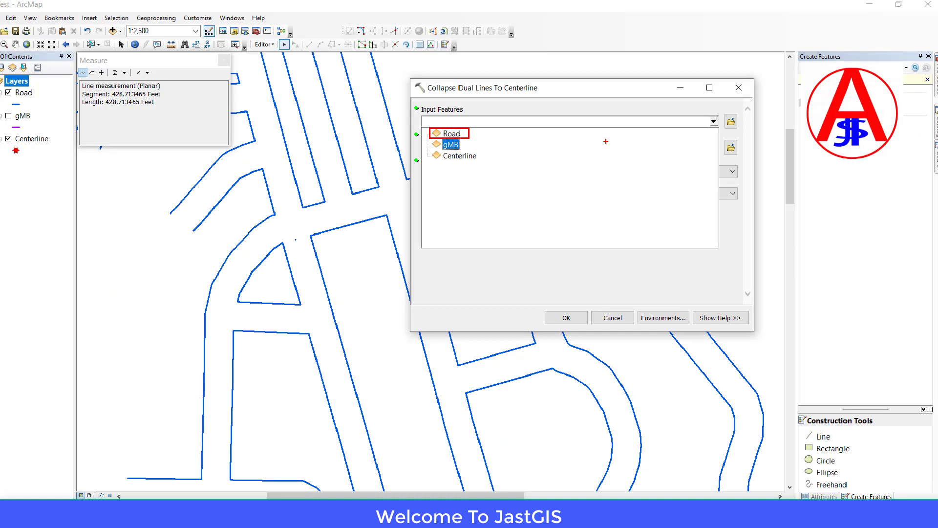
left_click(718, 120)
left_click(714, 122)
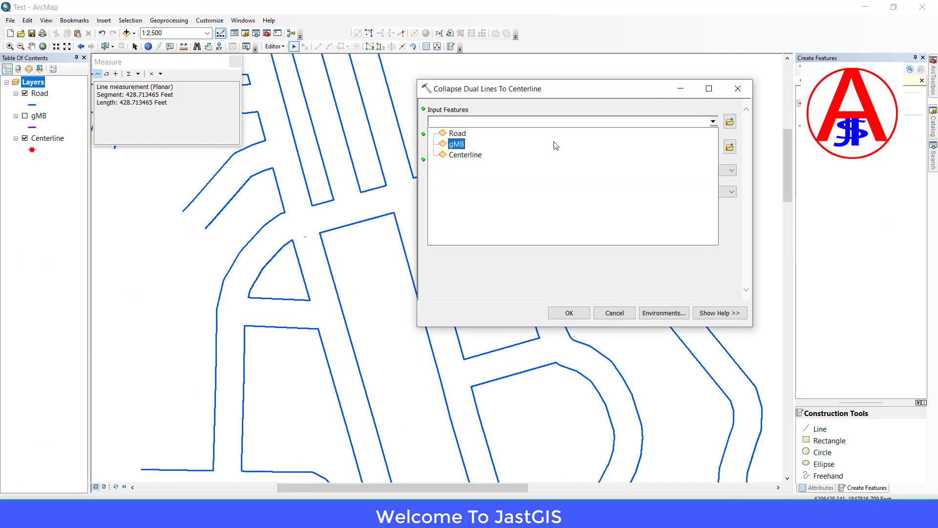
left_click(458, 133)
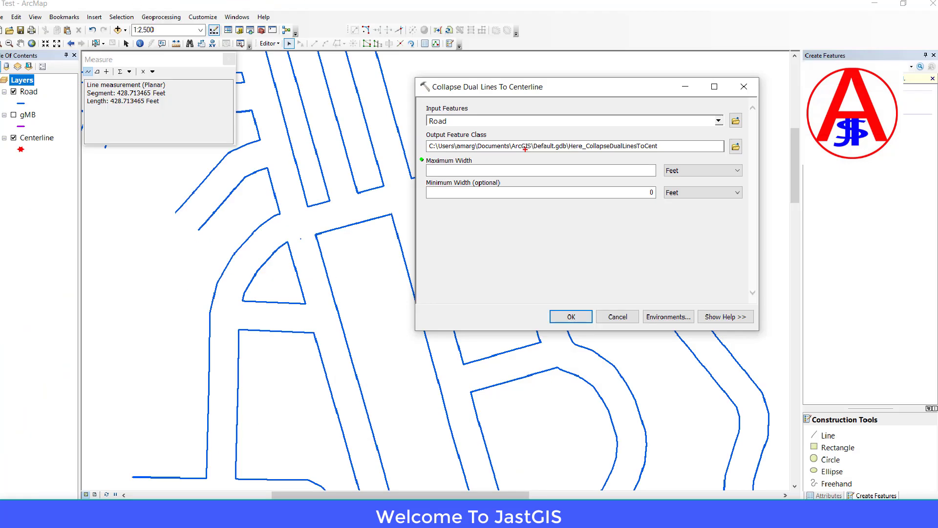
- Save the output feature class as TEST in the GIS Data folder and set the maximum width to 500 feet
left_click(730, 148)
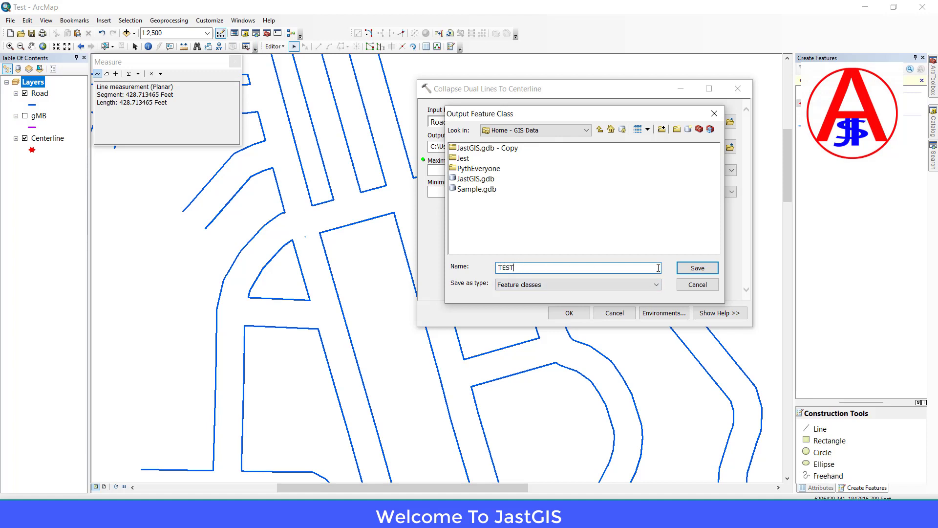
left_click(699, 268)
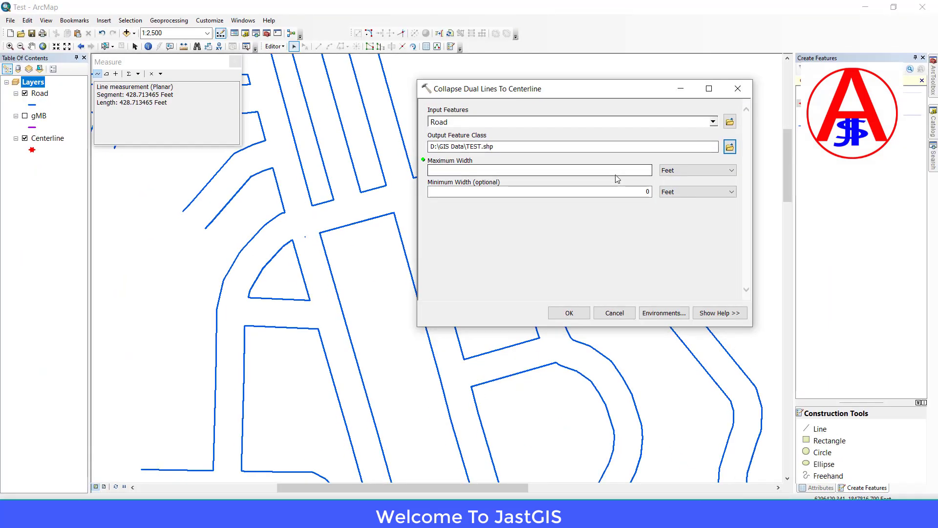
left_click(618, 173)
type("5")
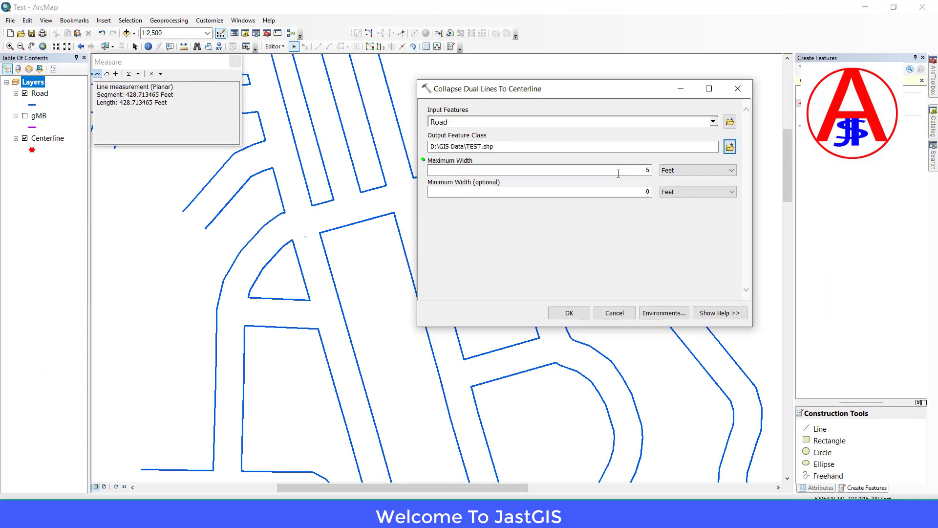
type("00")
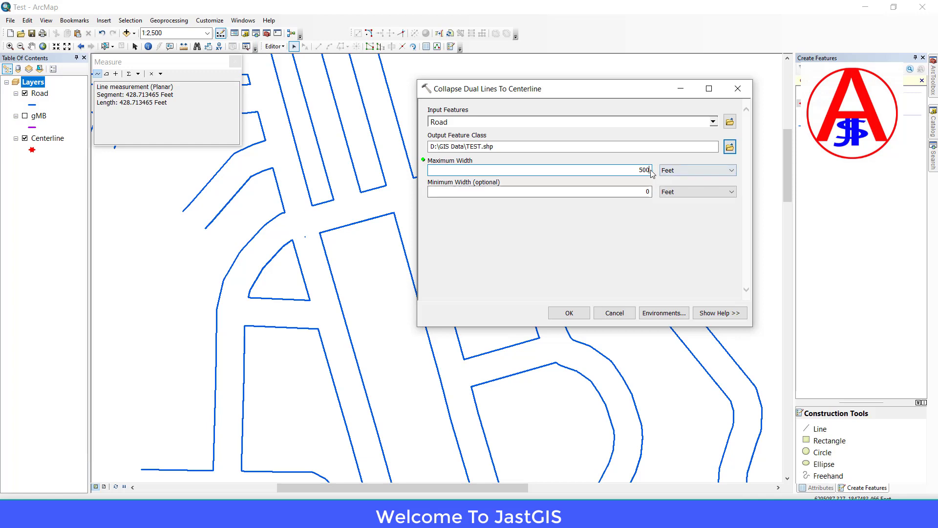
- Try to run the Collapse Dual Lines To Centerline tool with output TEST.shp and close its progress report
key("ctrl+1")
left_click(571, 311)
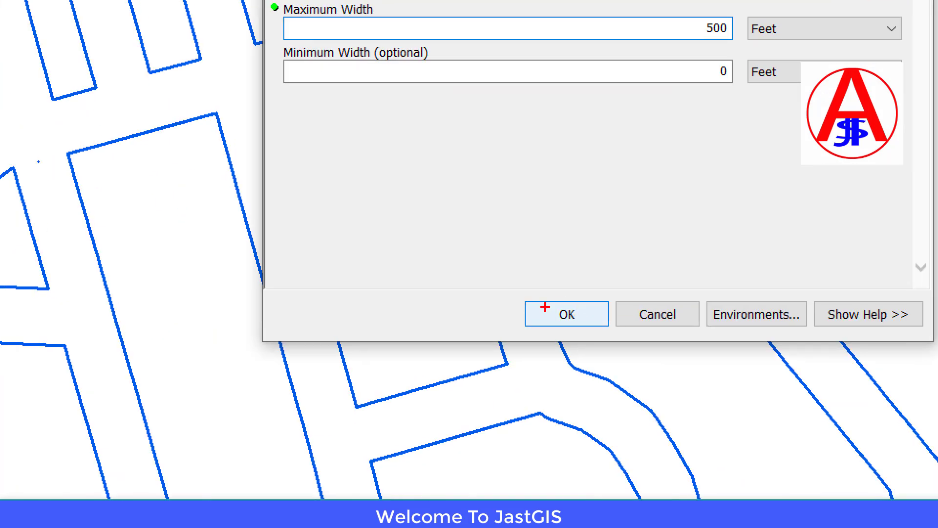
mouse_move(490, 287)
left_mouse_down()
mouse_move(570, 346)
mouse_move(612, 346)
left_mouse_up()
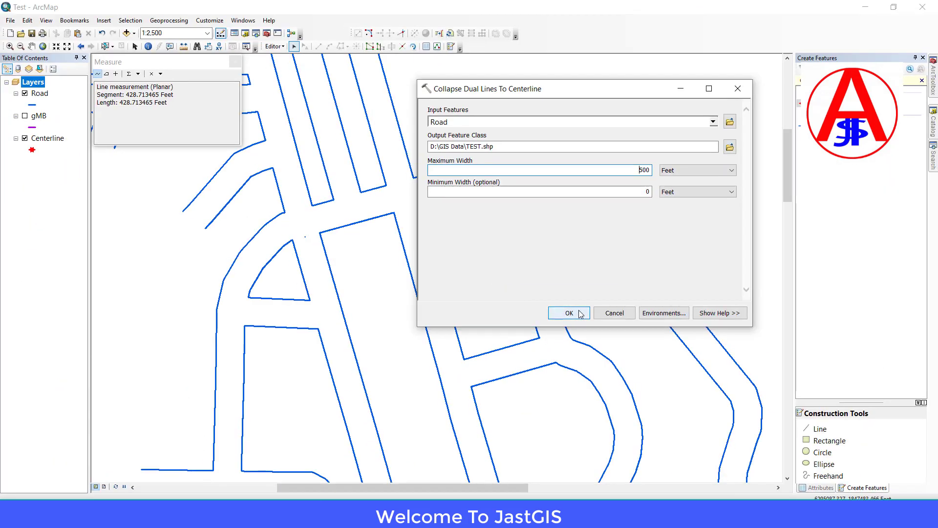
left_click(571, 314)
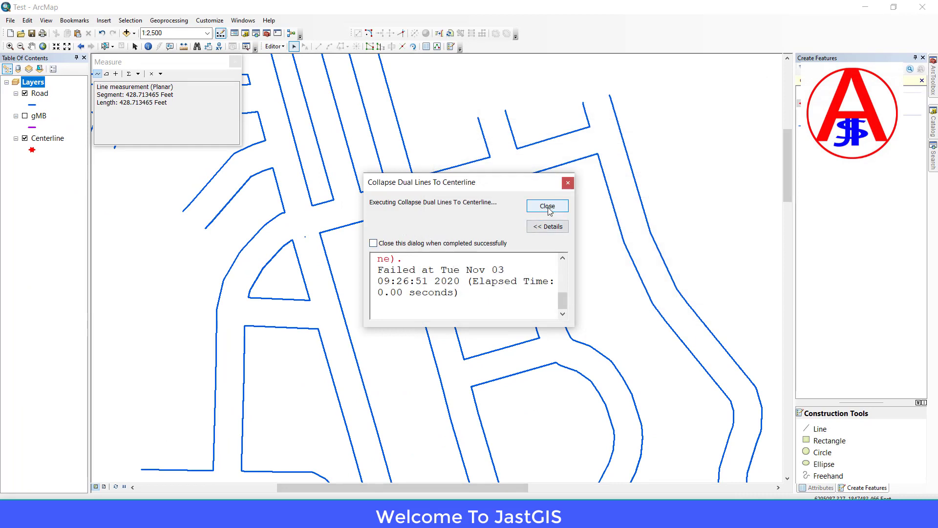
left_click(548, 207)
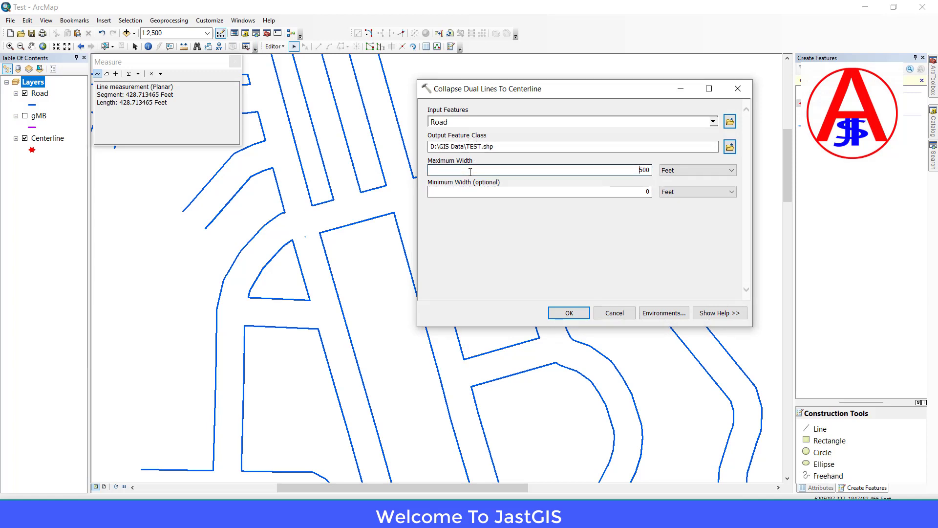
- Keep Road as input, change the output to test in the PythEveryone folder, and run the centerline tool
left_click(713, 122)
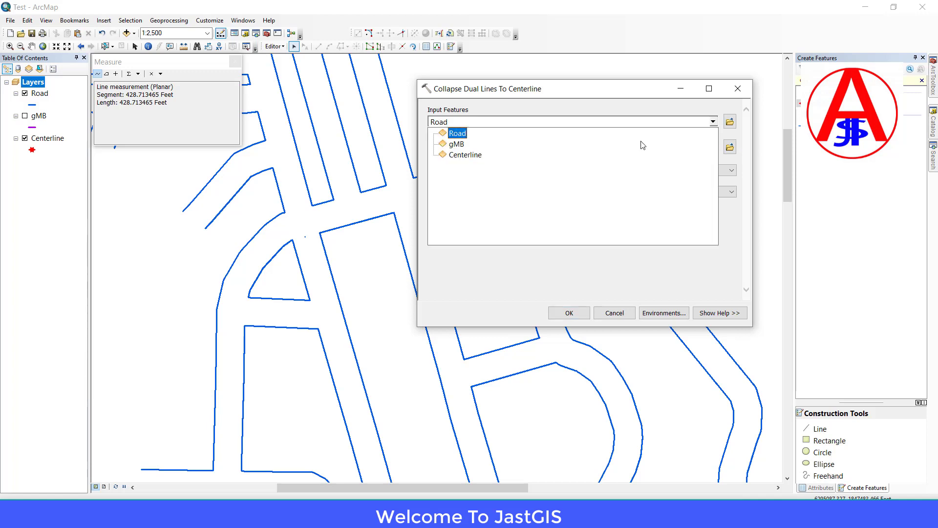
left_click(458, 139)
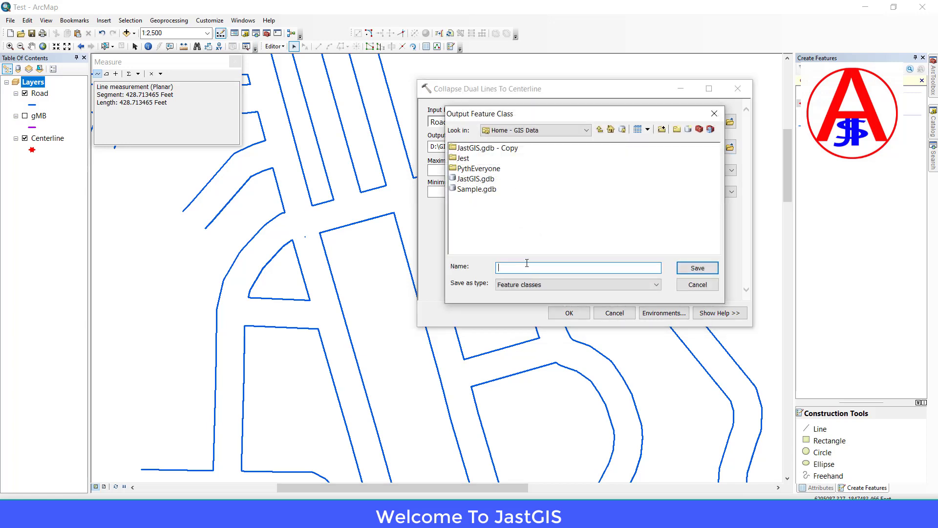
left_click(693, 269)
double_click(479, 168)
left_click(522, 268)
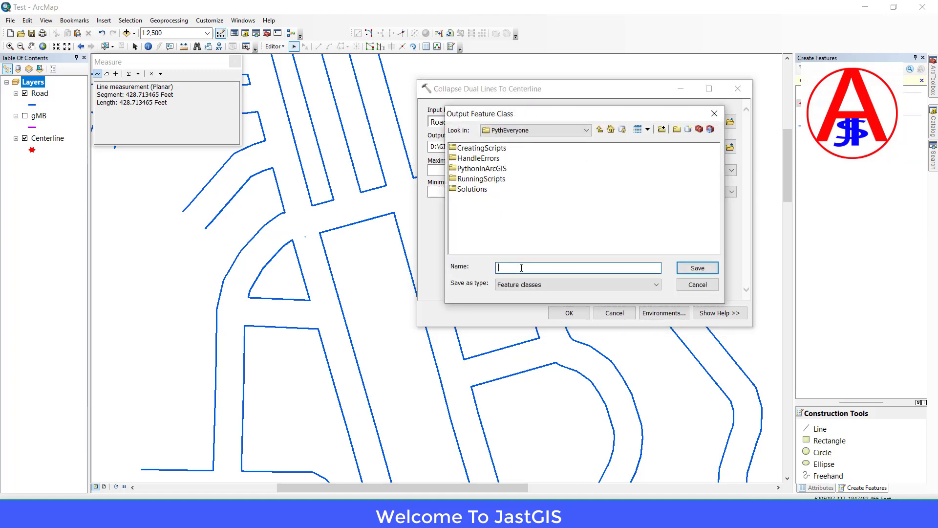
left_click(529, 285)
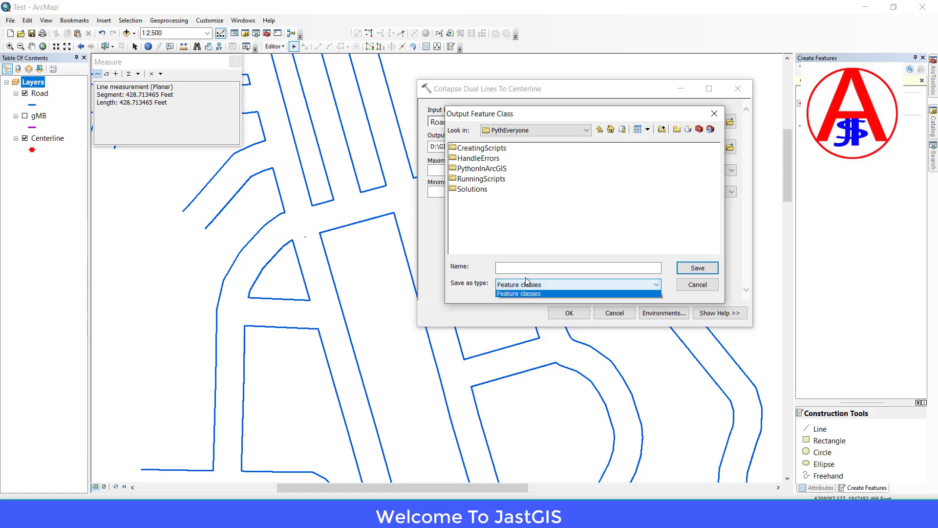
left_click(529, 293)
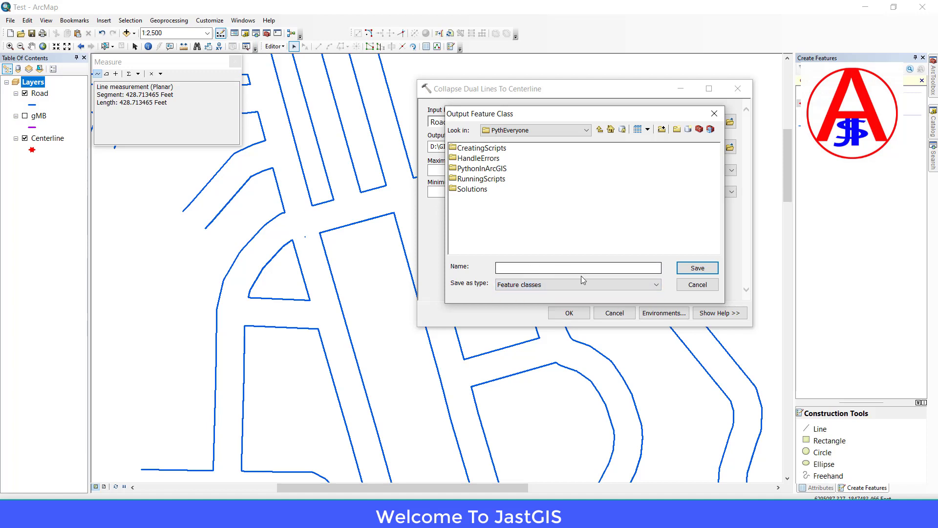
left_click(566, 269)
type("test")
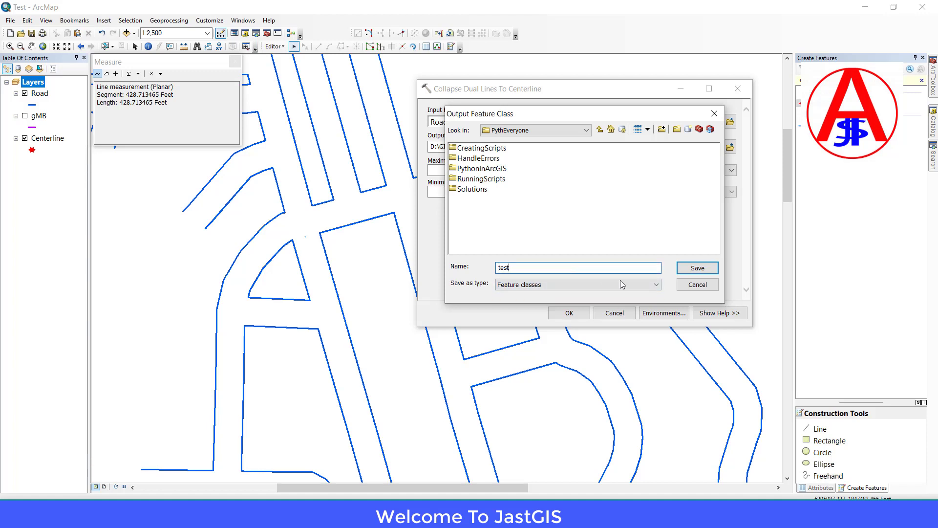
left_click(698, 268)
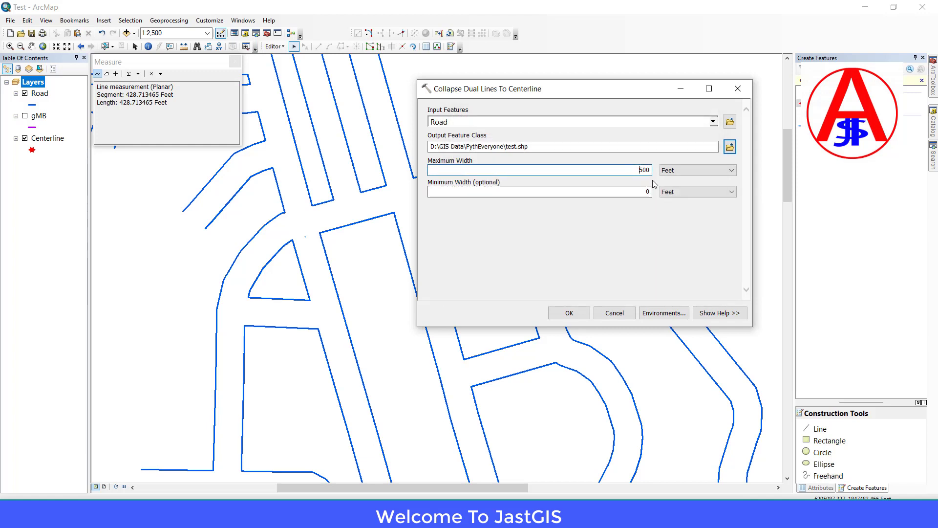
left_click(569, 313)
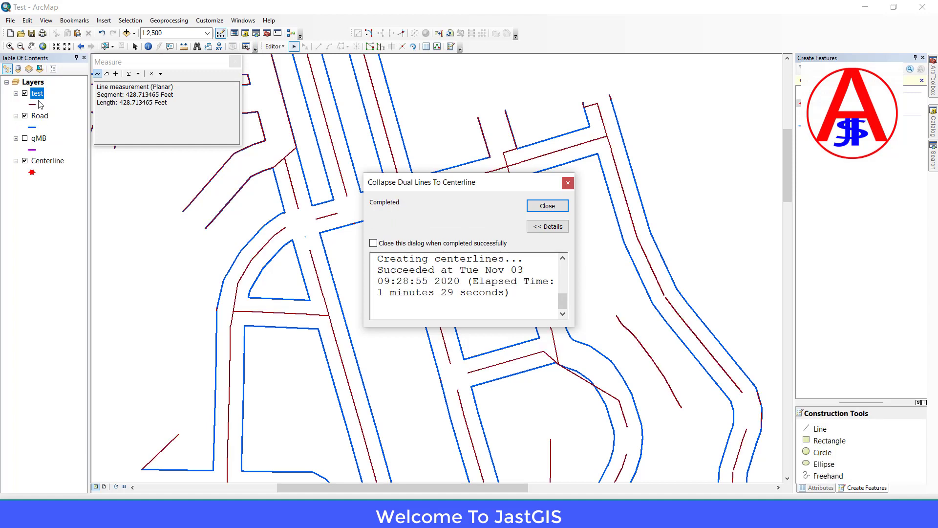
left_click(568, 183)
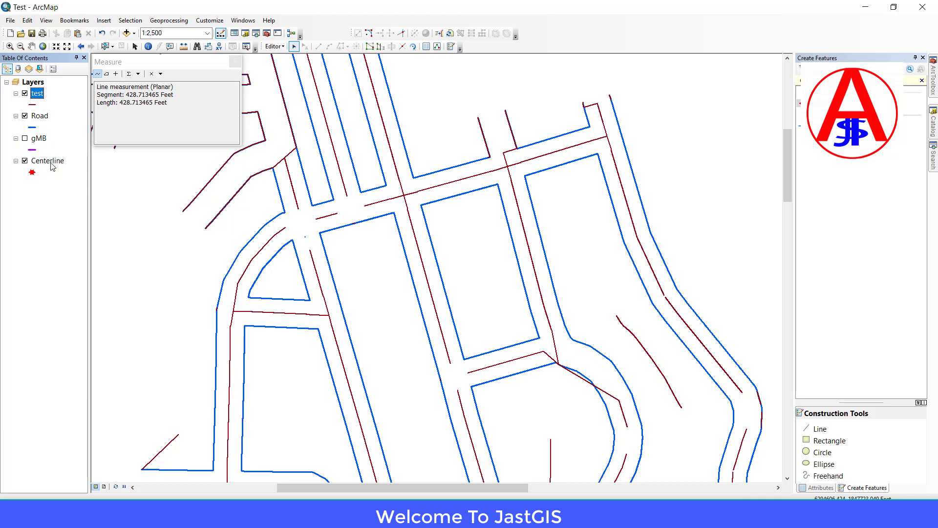
- Hide the Road layer so that the whole generated centerline network is shown alone
left_click(25, 116)
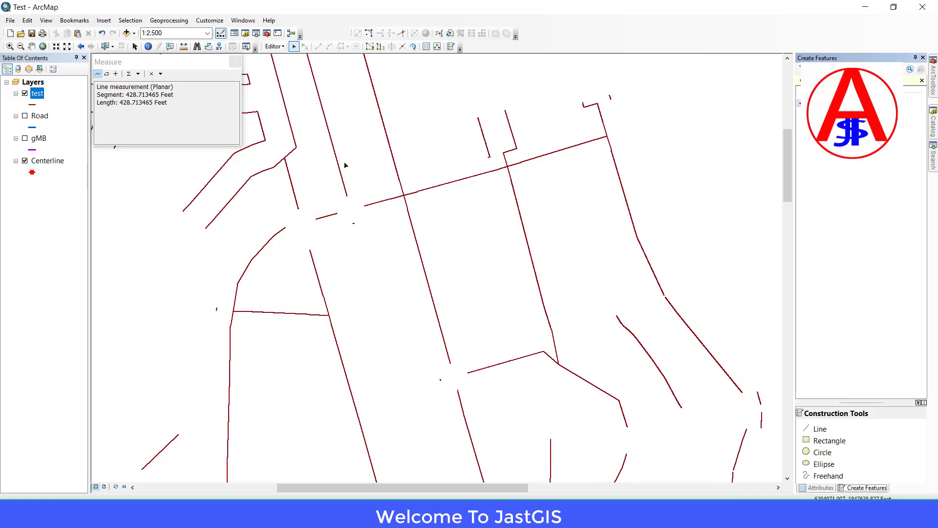
scroll(442, 207, "down", 1)
scroll(441, 206, "down", 2)
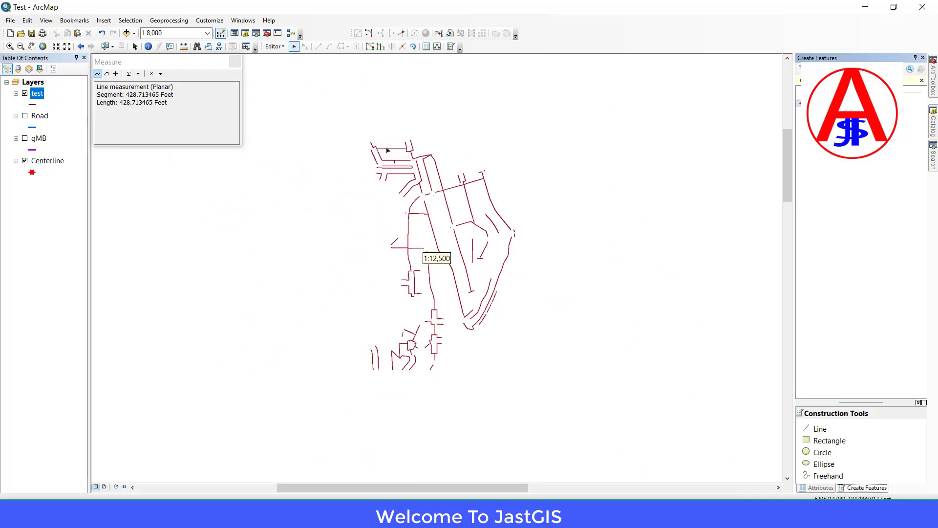
- Select all generated centerline features in the test layer and copy them
key("ctrl+a")
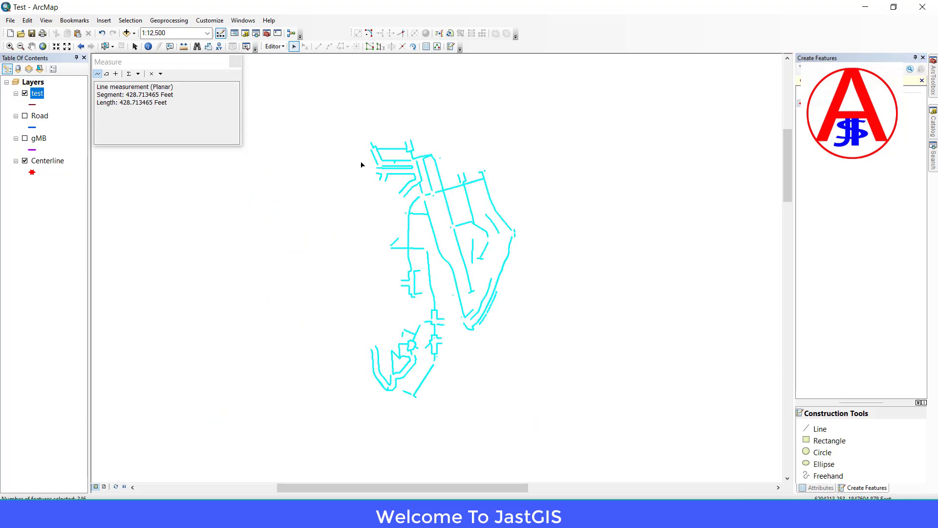
right_click(309, 121)
left_click(330, 131)
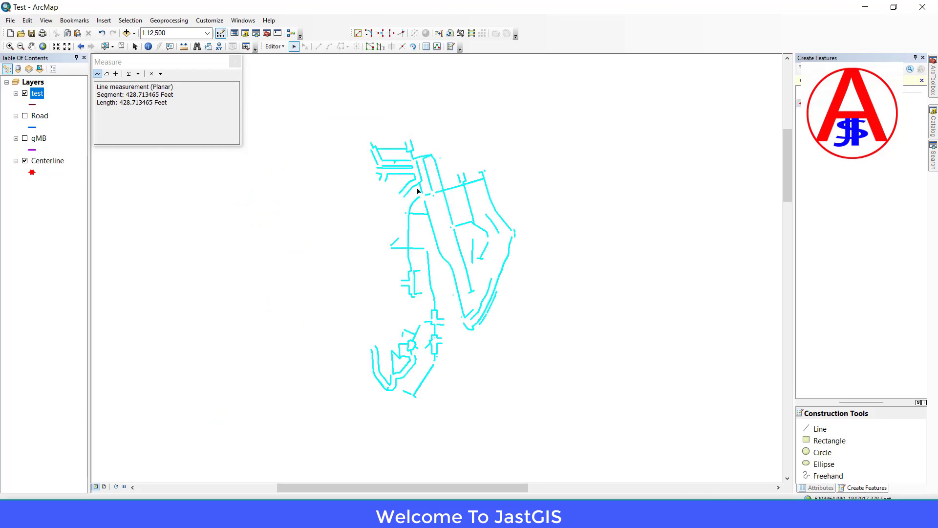
- Paste the copied centerline features into the Centerline layer and clear the selection
right_click(326, 168)
left_click(376, 183)
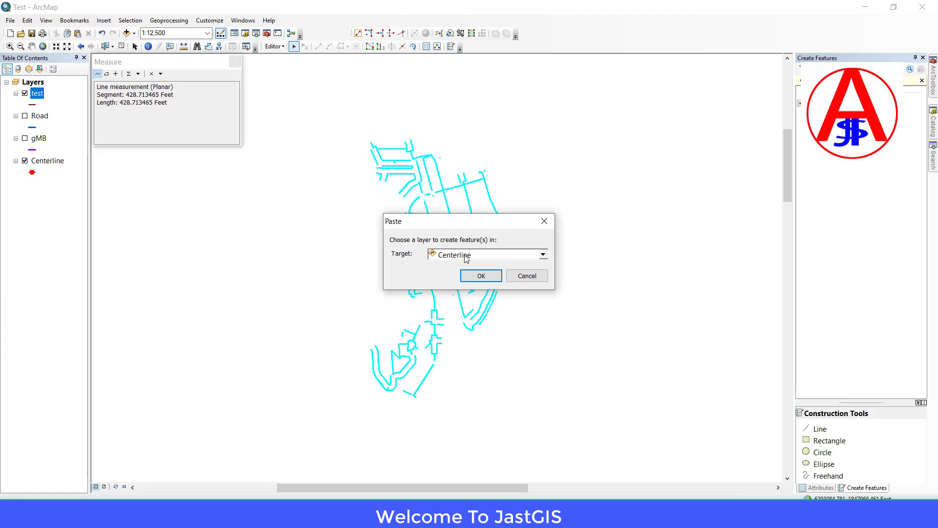
left_click(465, 255)
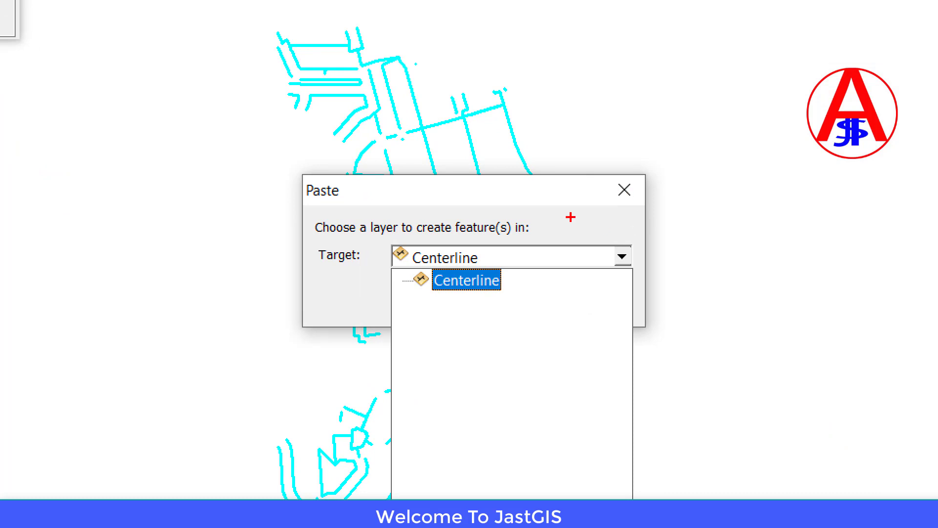
key("Escape")
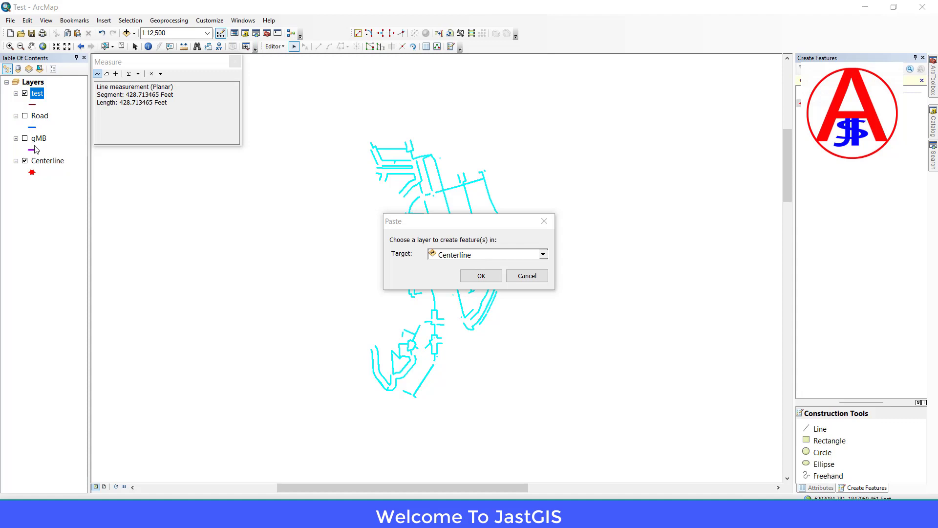
left_click(464, 258)
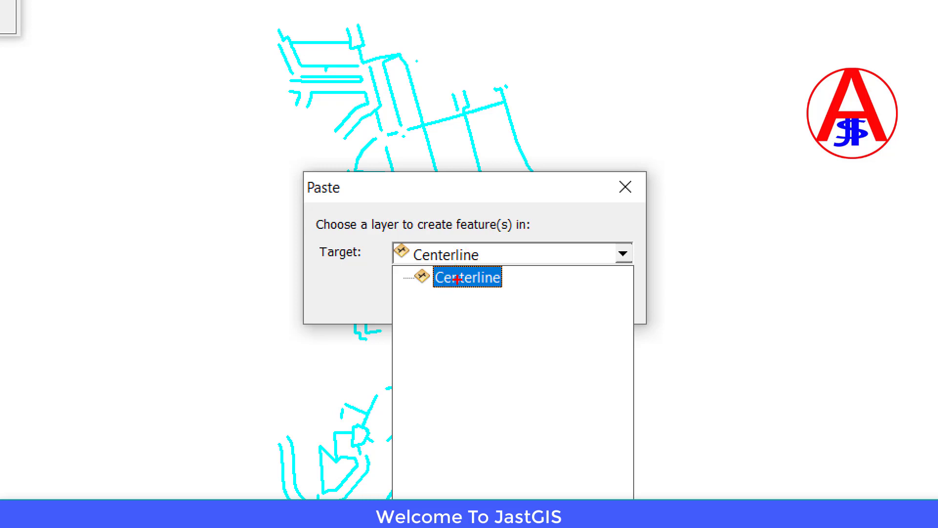
left_click(456, 279)
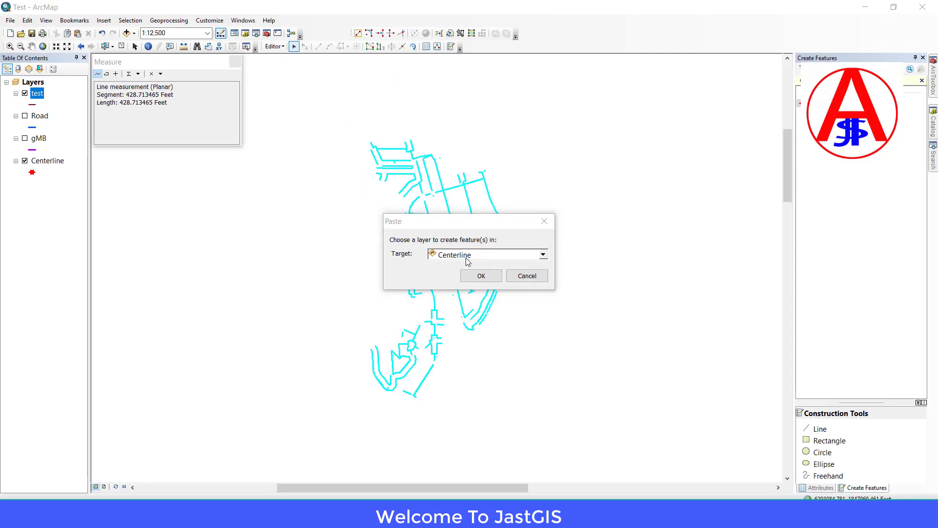
left_click(481, 275)
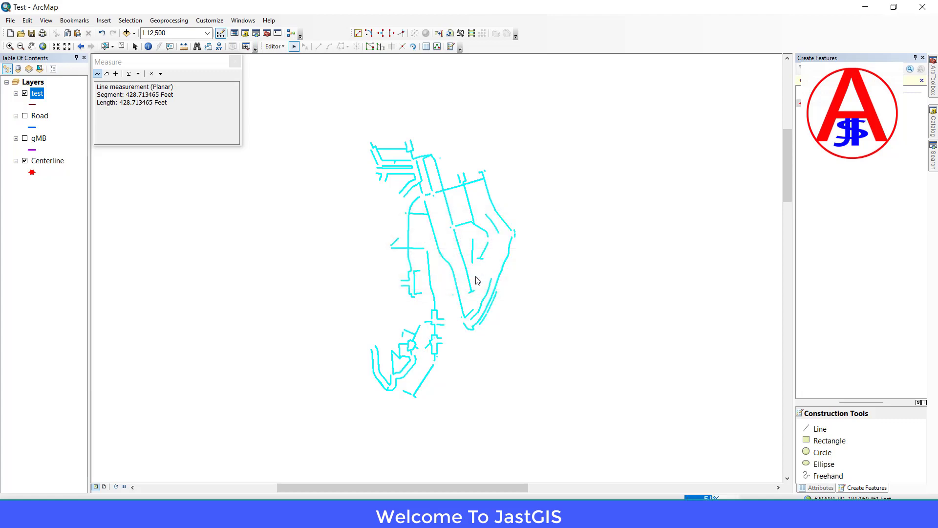
left_click(318, 232)
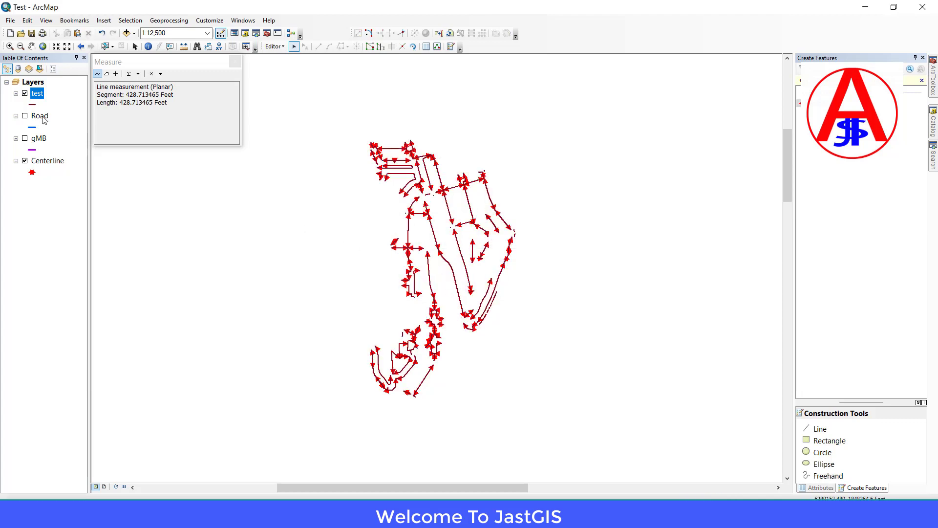
- Hide the test layer and show the Road layer to compare the pasted centerlines with the road edges
left_click(25, 94)
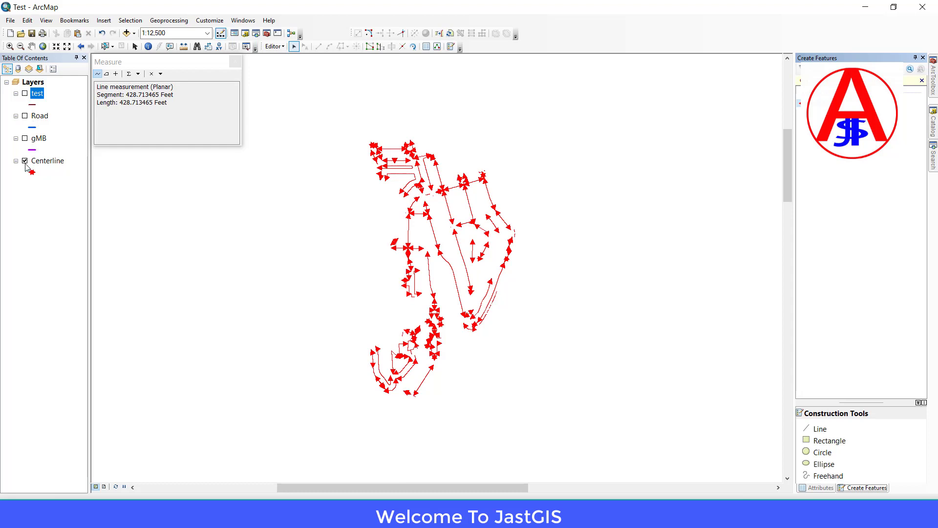
left_click(25, 116)
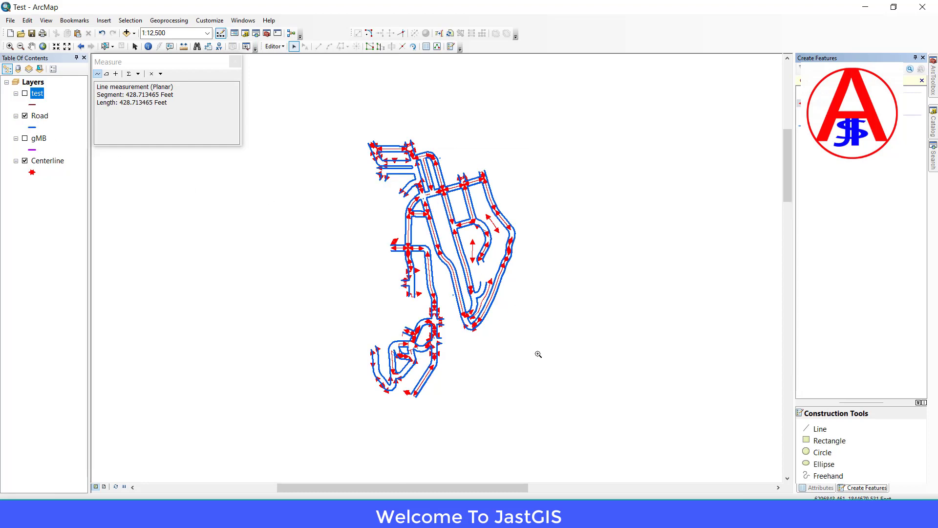
scroll(460, 217, "up", 3)
scroll(555, 335, "up", 2)
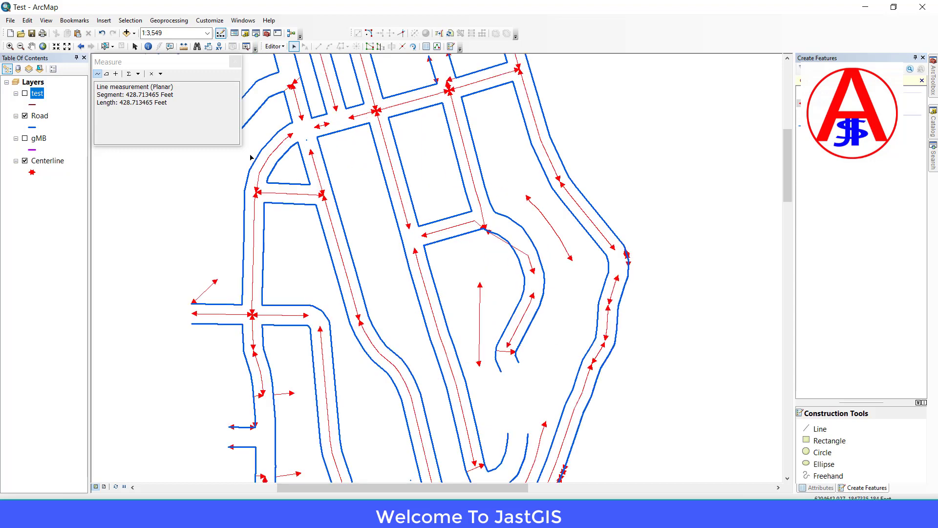
left_click(24, 116)
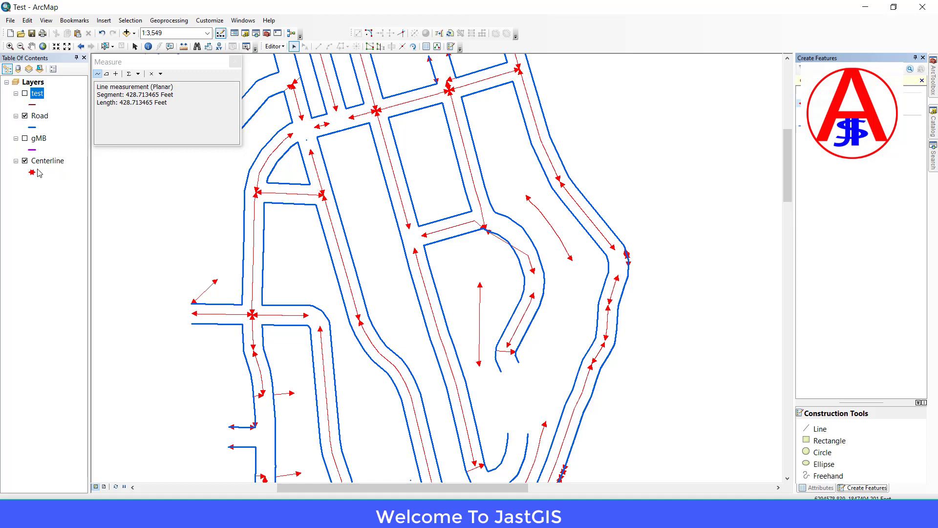
- Remove the test layer from the map and save the edits
right_click(36, 93)
left_click(54, 110)
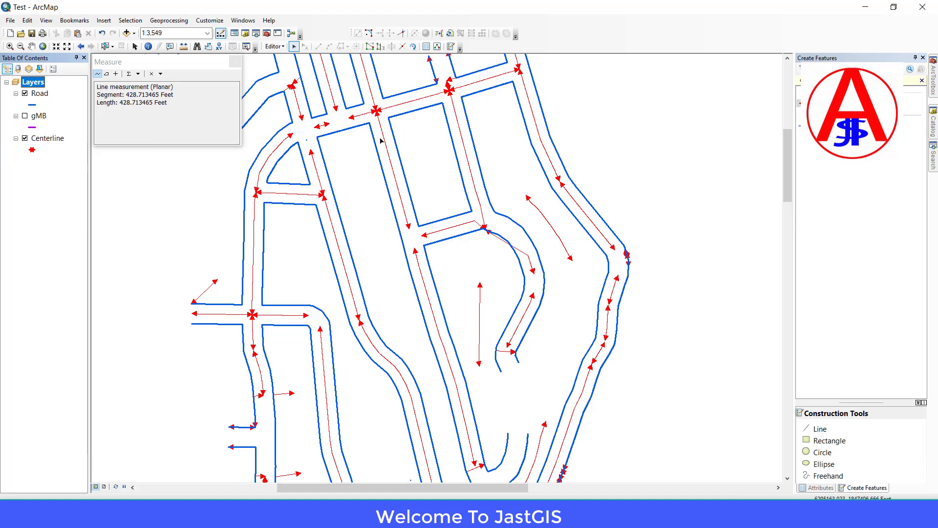
left_click(274, 46)
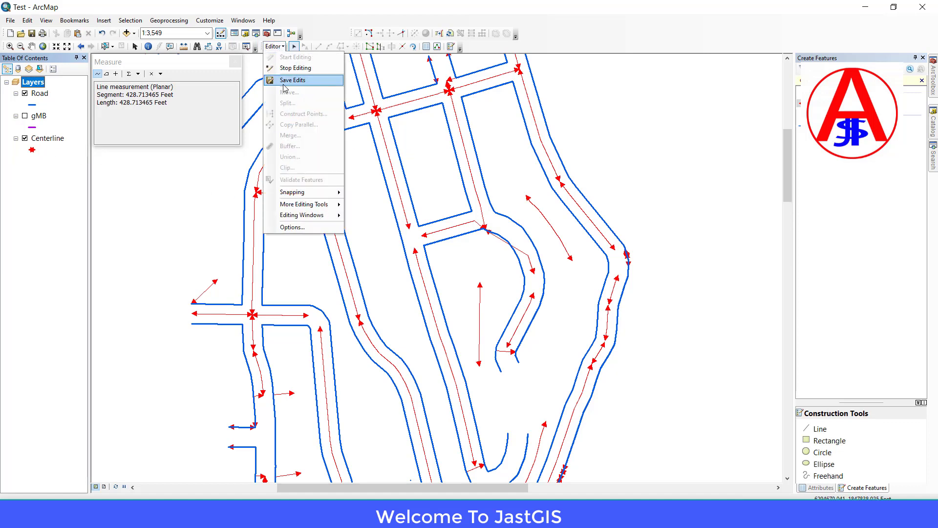
left_click(285, 82)
- Examine the pasted centerlines against the road edges across the network, checking intersections, curves and road ends
scroll(396, 111, "down", 3)
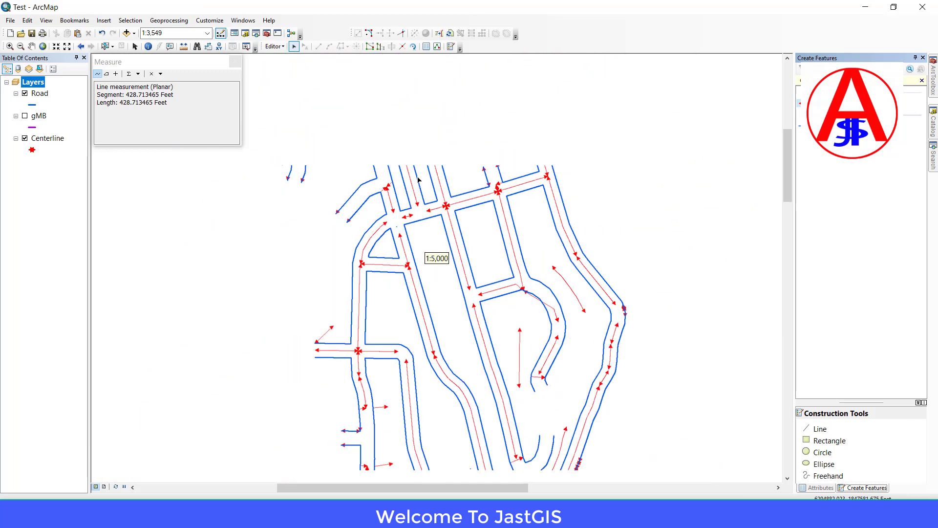
scroll(548, 258, "up", 2)
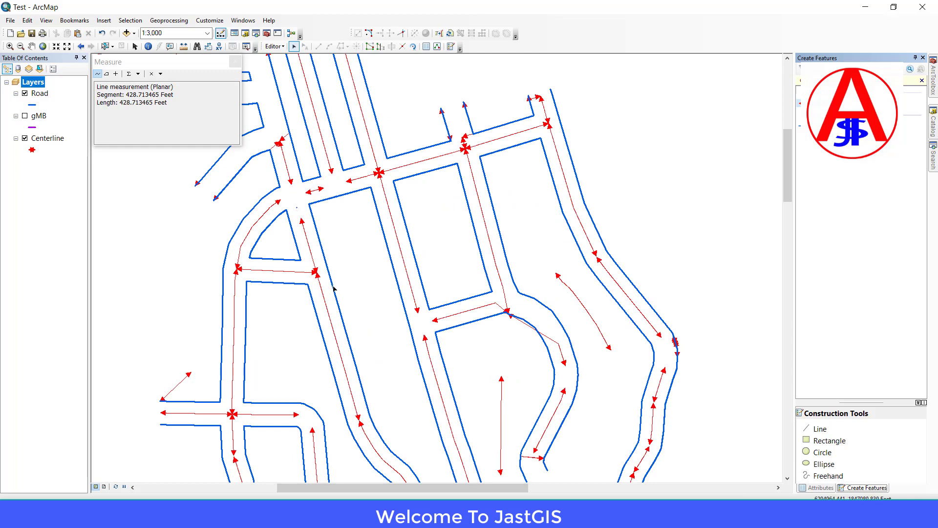
left_click_drag(333, 289, 380, 140)
left_click_drag(538, 210, 525, 402)
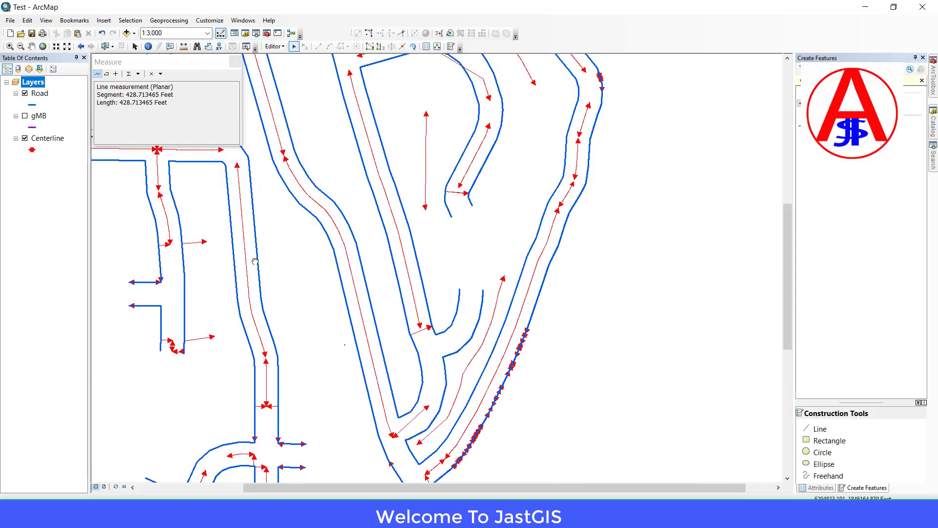
left_click_drag(255, 262, 413, 481)
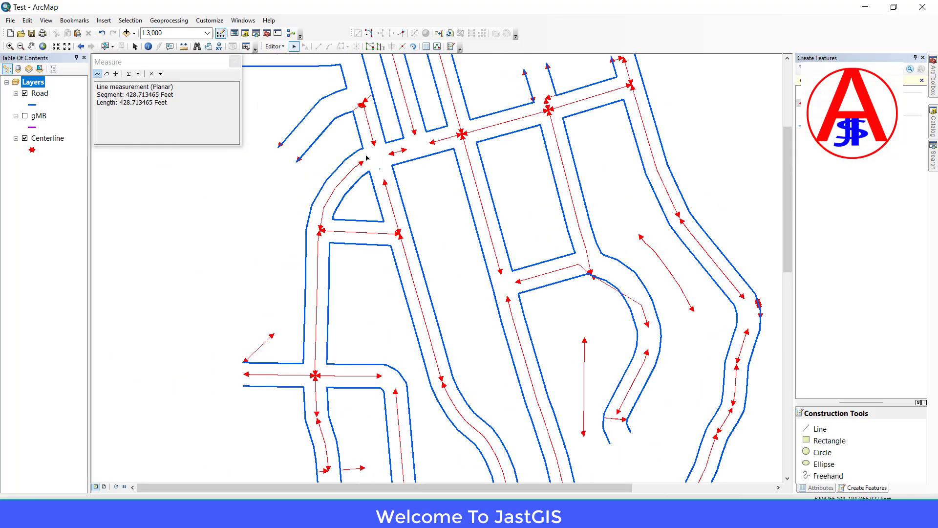
scroll(383, 158, "down", 5)
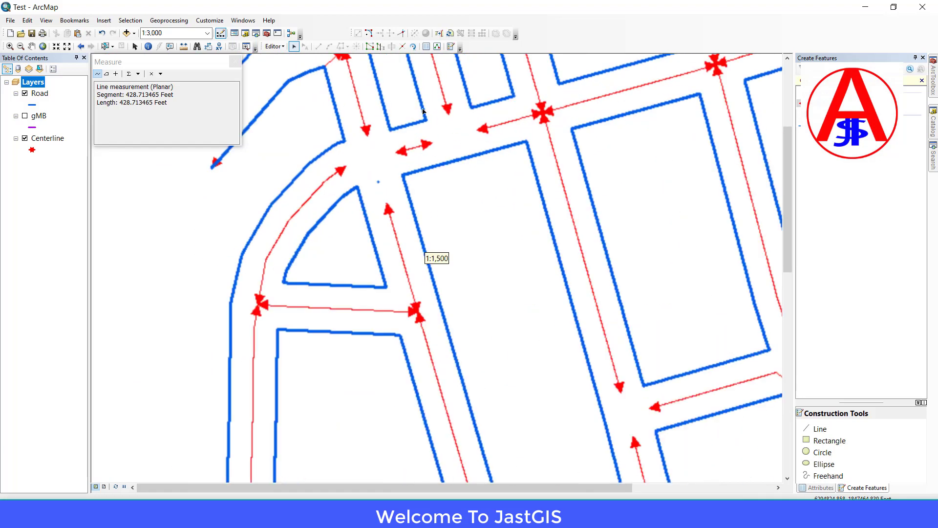
left_click_drag(423, 111, 430, 279)
left_click_drag(414, 199, 518, 312)
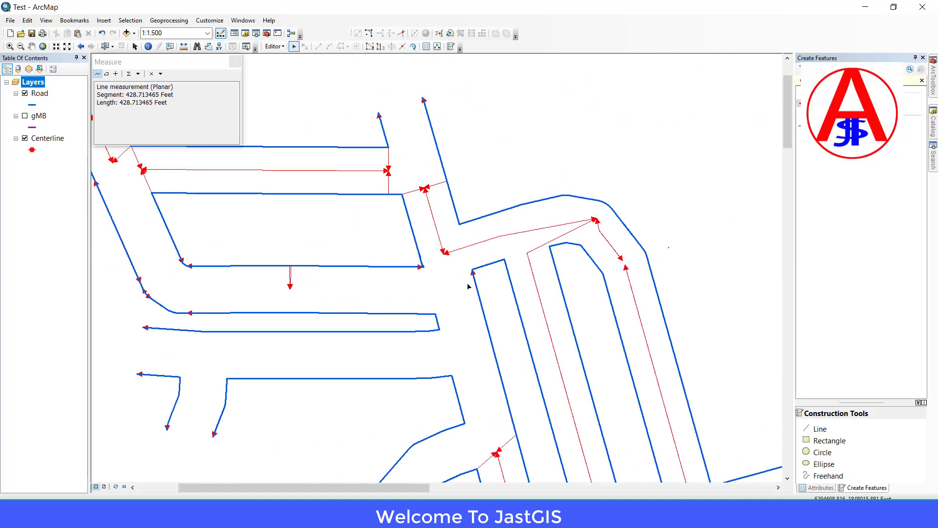
left_click_drag(391, 186, 463, 260)
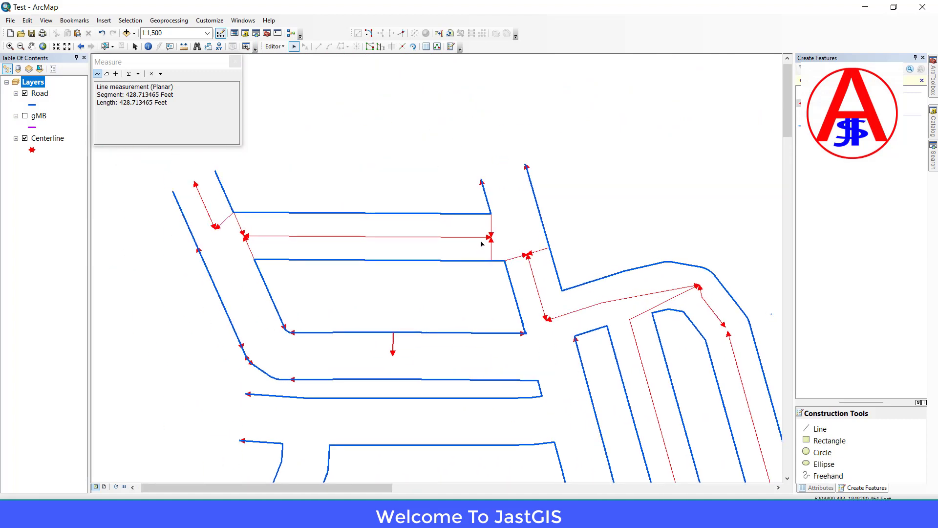
left_click_drag(526, 320, 449, 131)
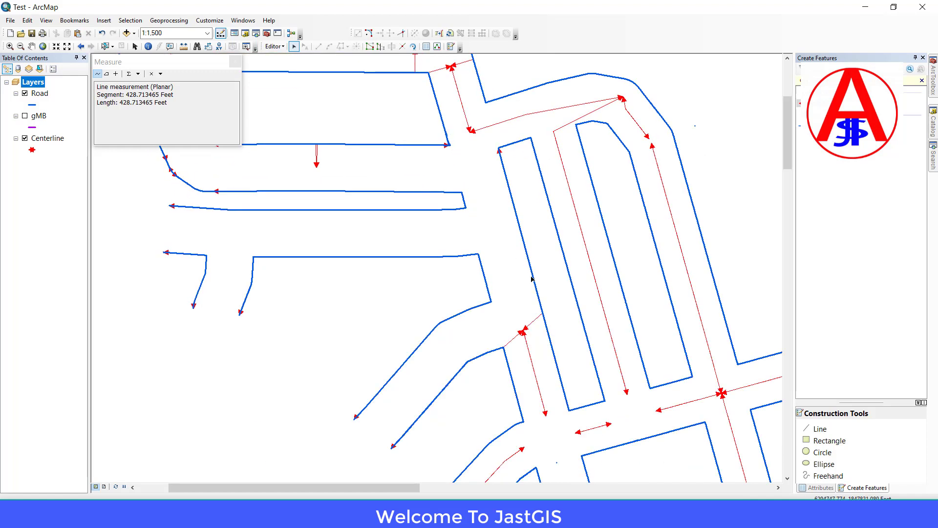
left_click_drag(532, 279, 461, 127)
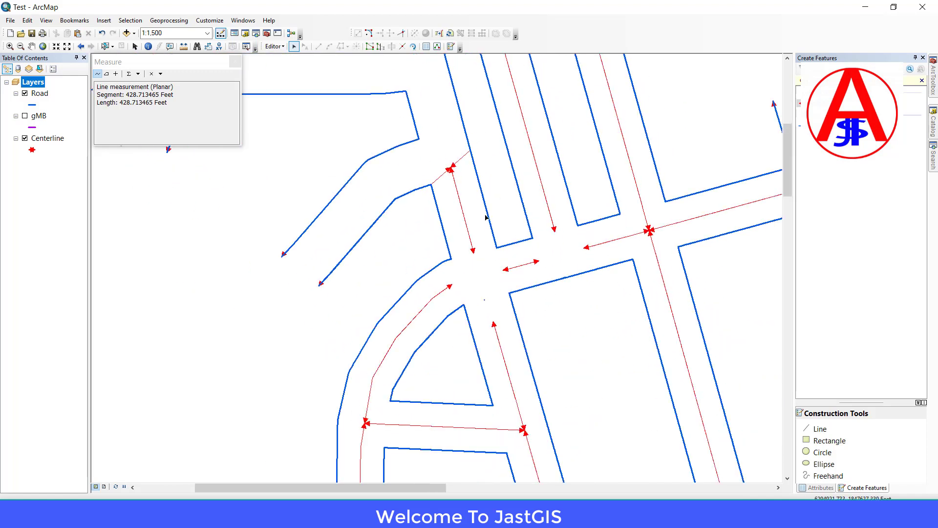
left_click_drag(486, 217, 482, 262)
left_click_drag(545, 130, 509, 325)
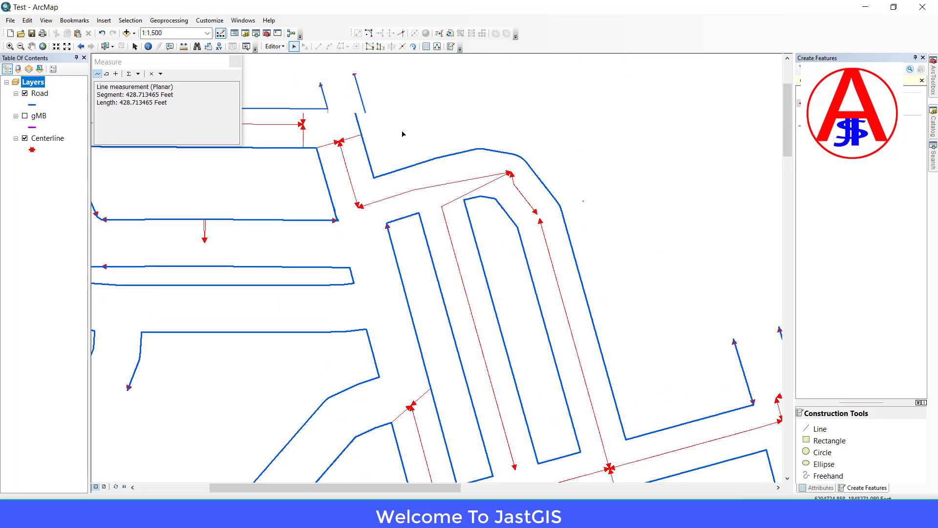
scroll(402, 134, "up", 2)
left_click_drag(470, 282, 429, 145)
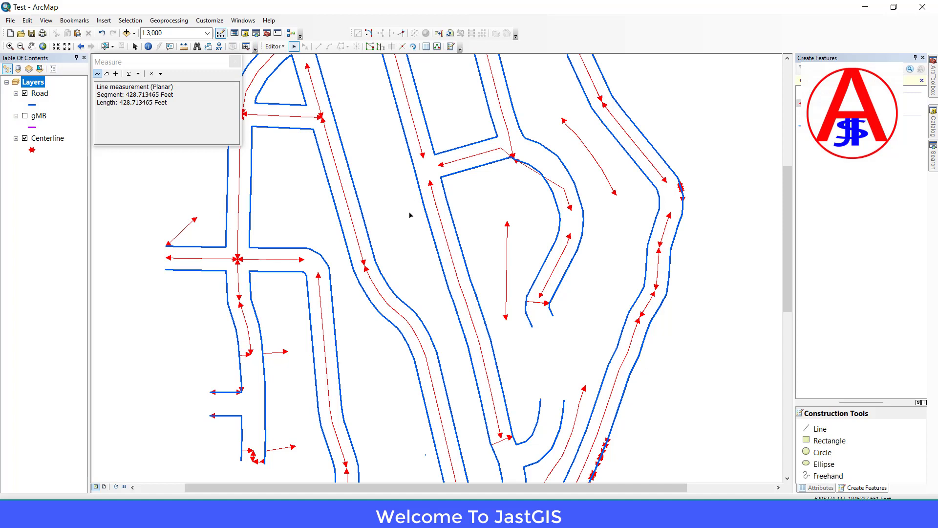
left_click_drag(406, 242, 380, 107)
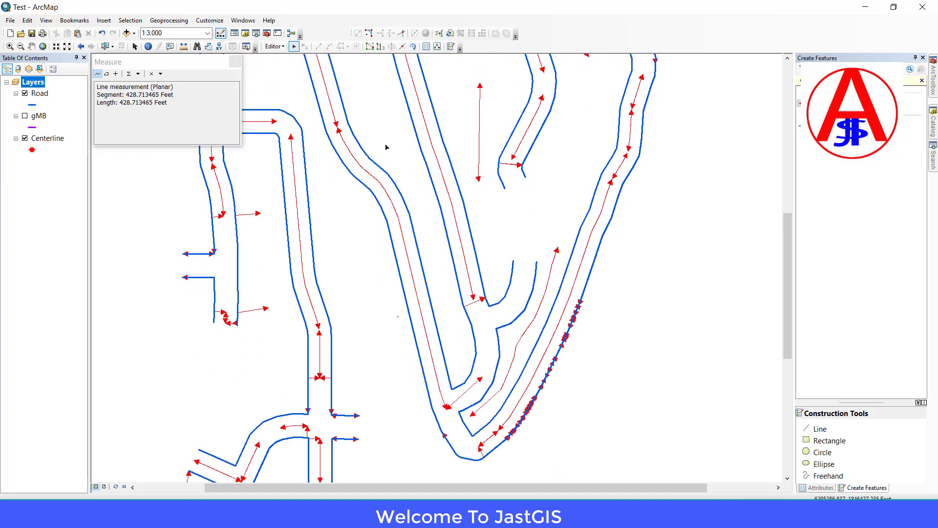